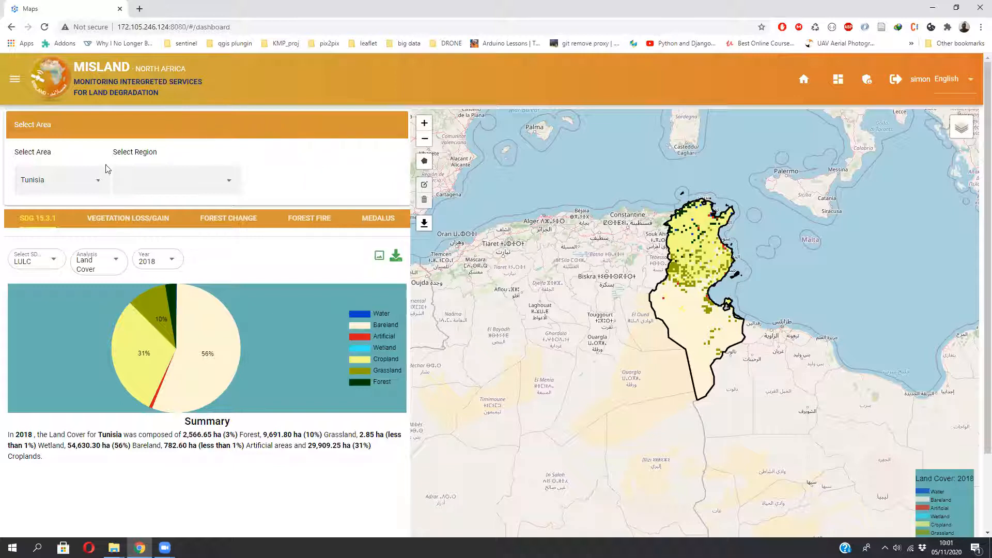
pyautogui.click(101, 186)
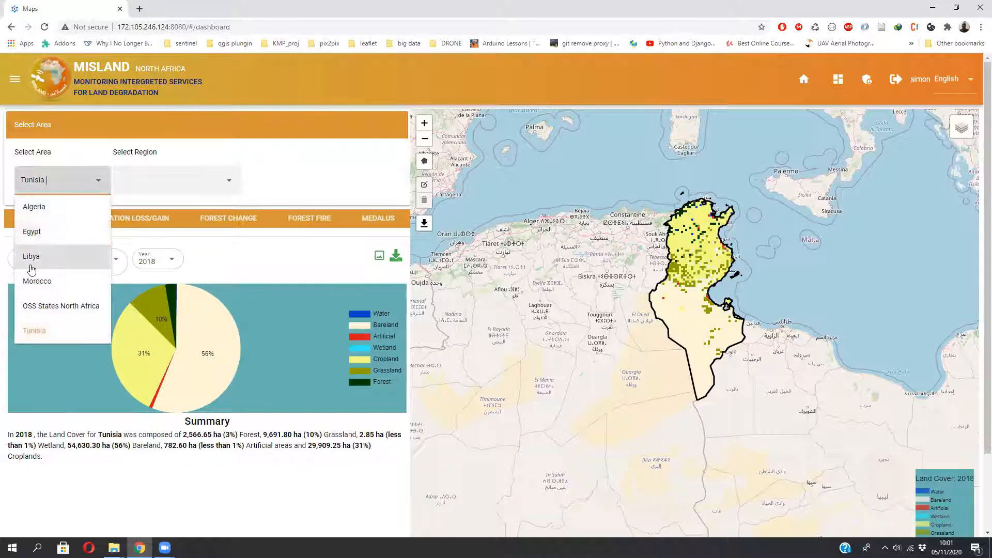
pyautogui.click(324, 159)
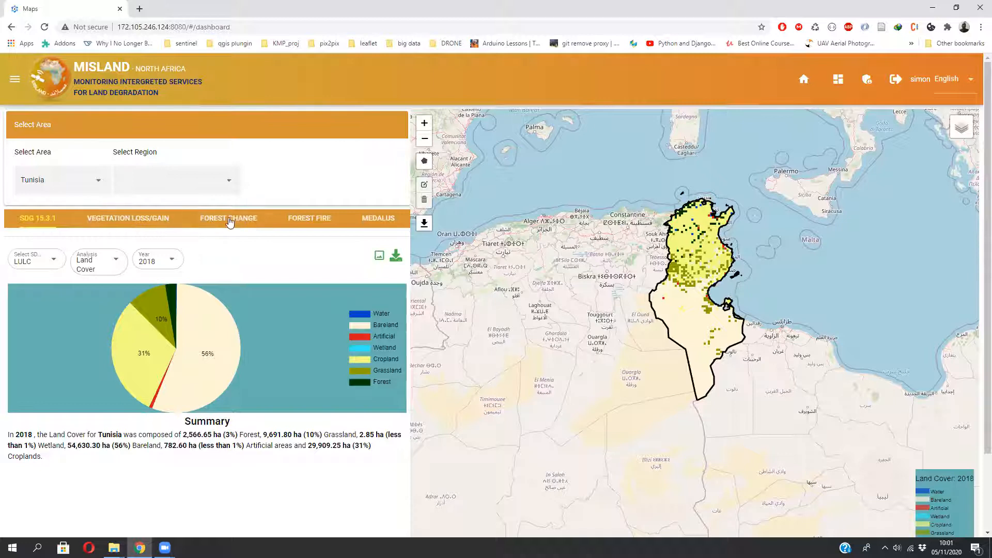
pyautogui.moveTo(663, 302); pyautogui.dragTo(663, 288)
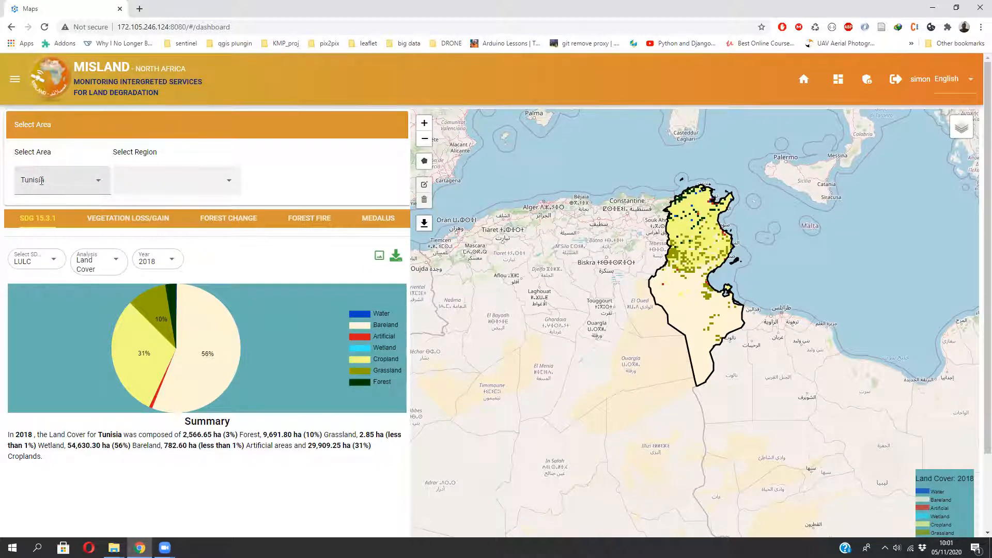
# - Select Béja as the region and Nefza as its sub-region to load the local land cover breakdown
pyautogui.click(230, 186)
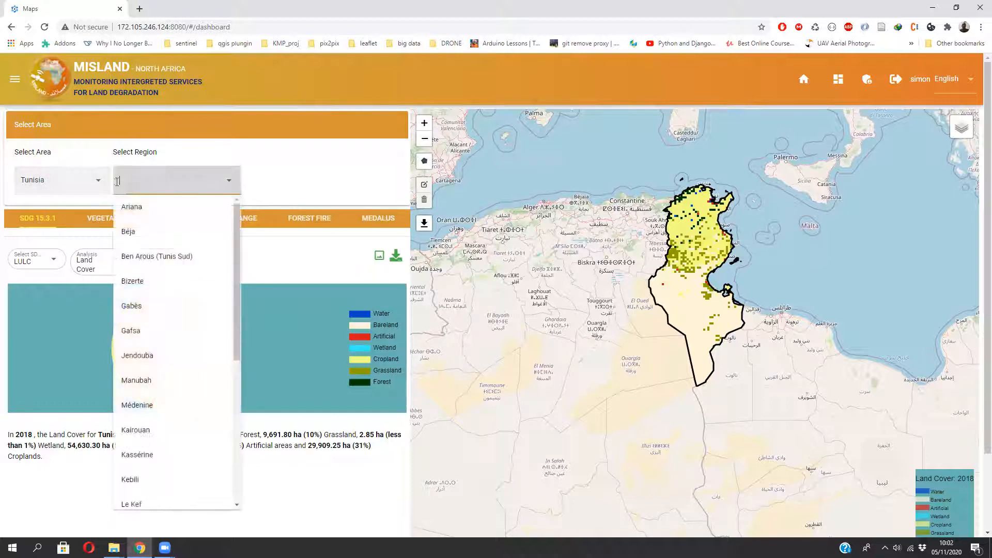
pyautogui.click(130, 232)
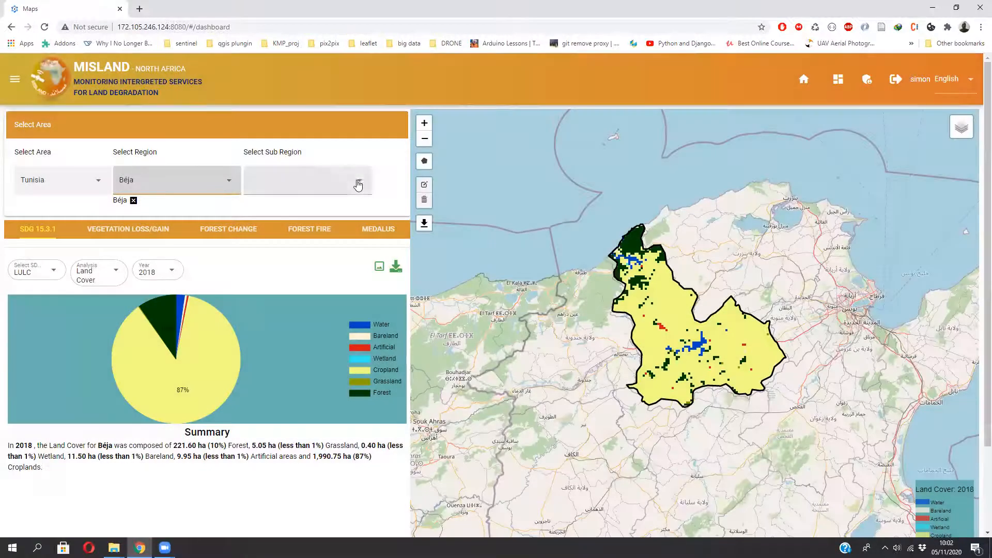
pyautogui.click(359, 185)
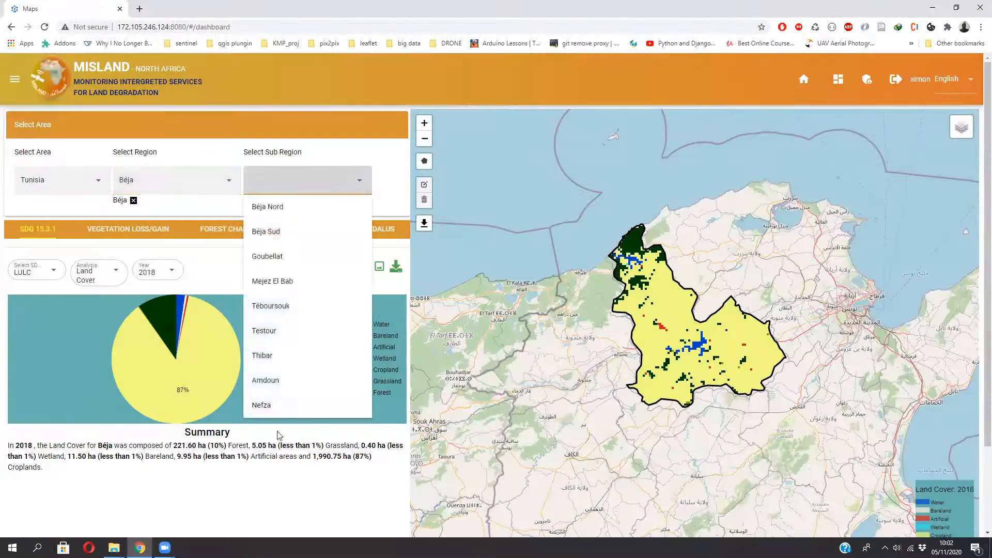
pyautogui.click(276, 404)
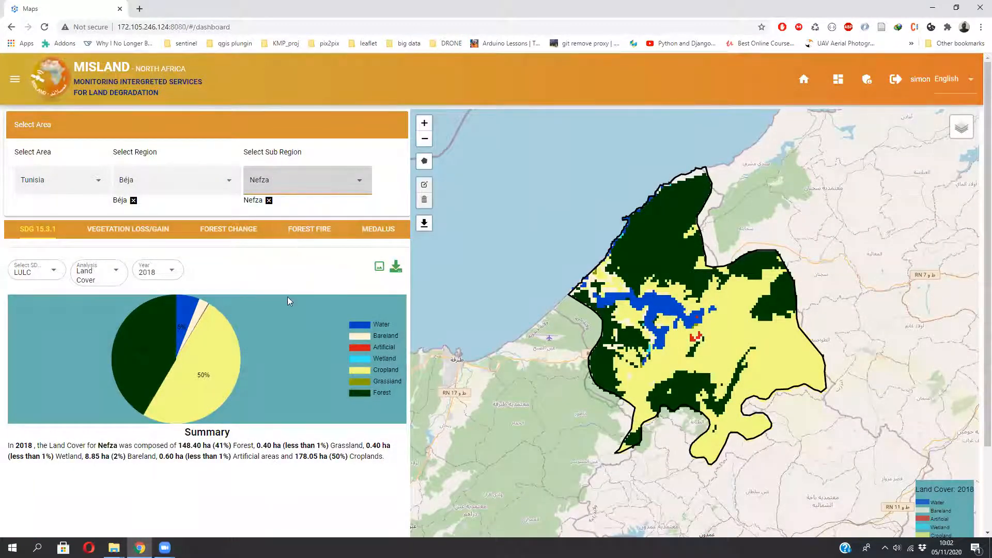
pyautogui.moveTo(174, 358)
pyautogui.moveTo(214, 363)
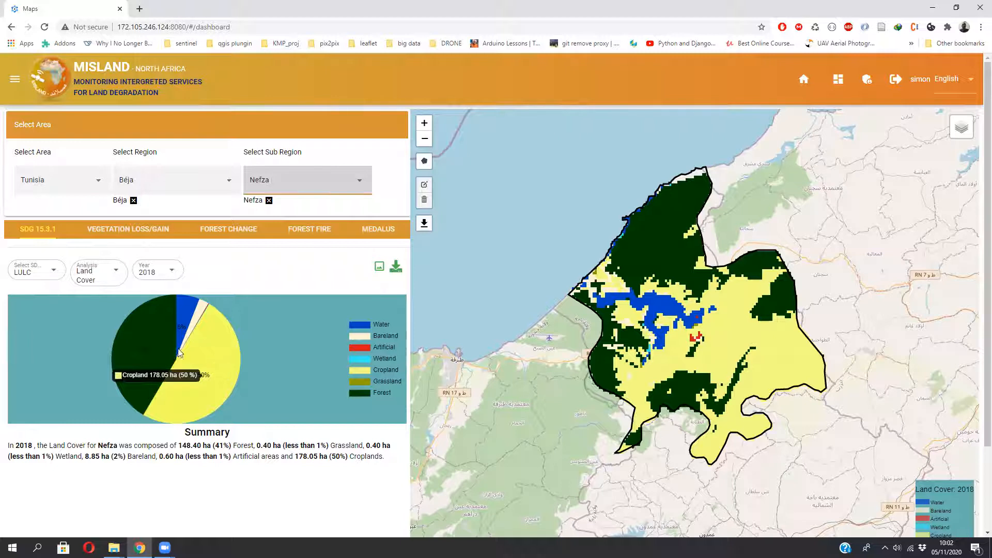
pyautogui.moveTo(181, 311)
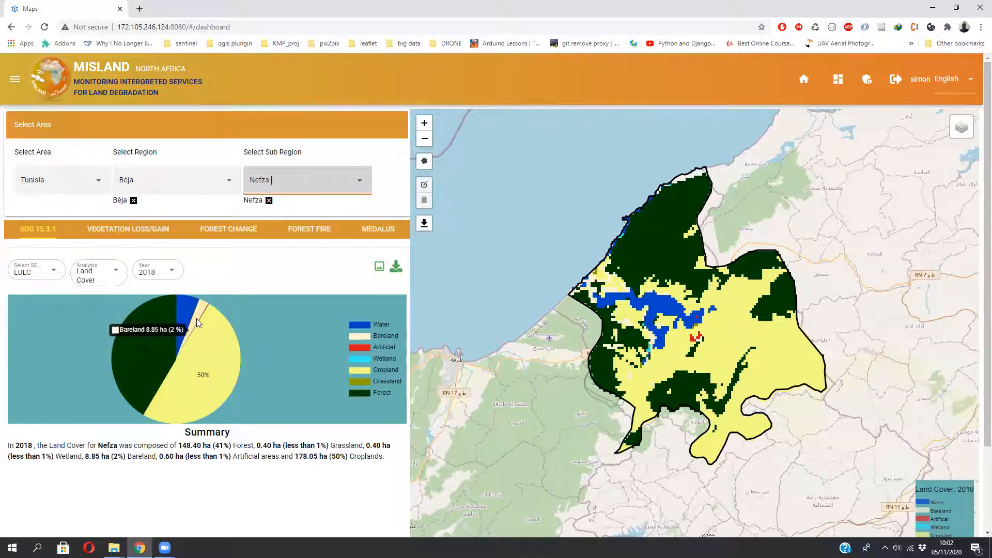
# - Switch the SDG indicator from LULC to Productivity
pyautogui.scroll(-1, 120, 287)
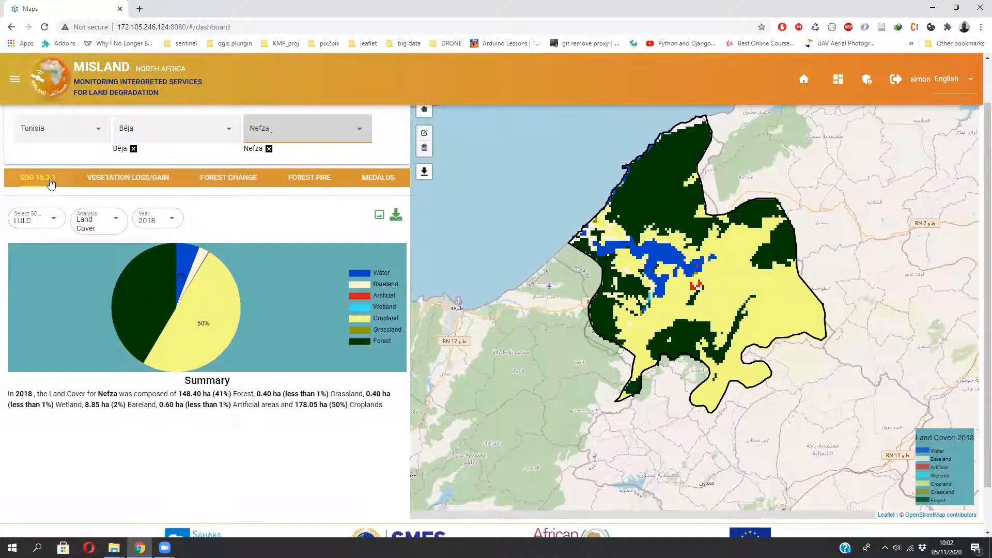
pyautogui.click(54, 223)
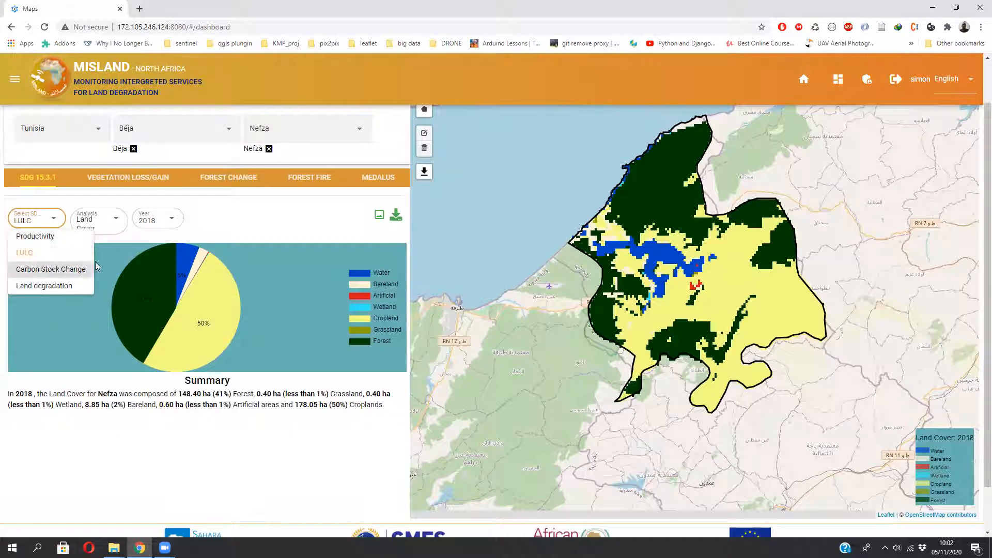
pyautogui.click(34, 241)
pyautogui.click(176, 236)
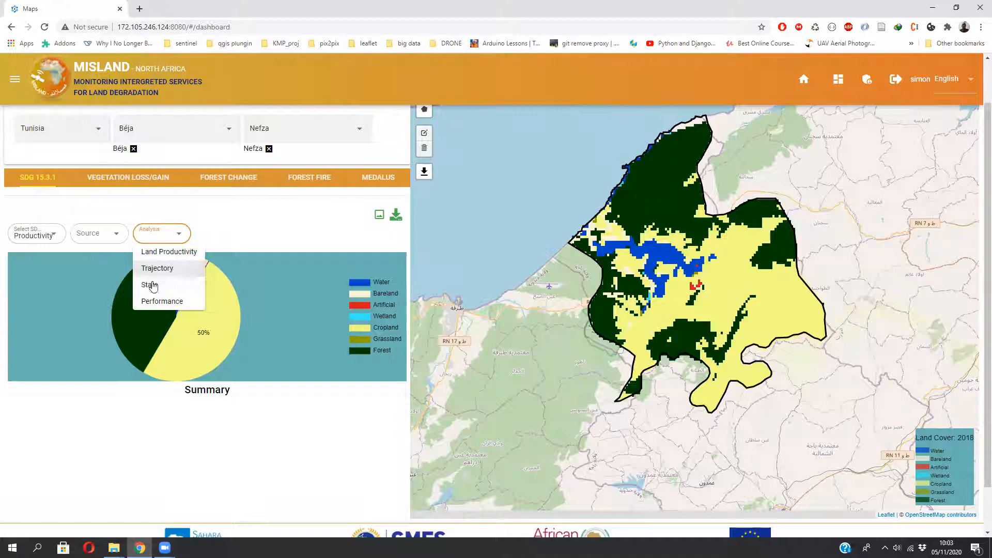
pyautogui.click(214, 237)
pyautogui.click(55, 235)
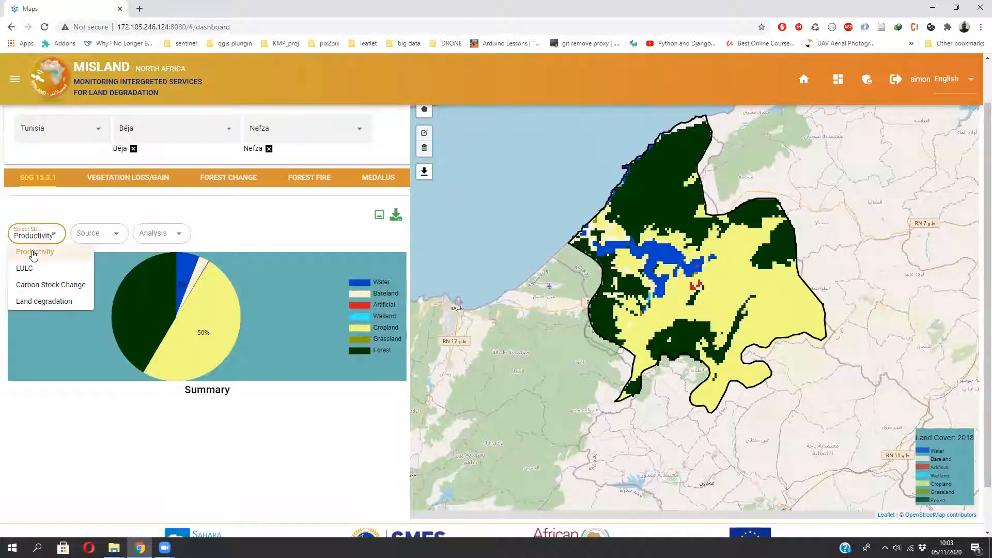
pyautogui.click(33, 254)
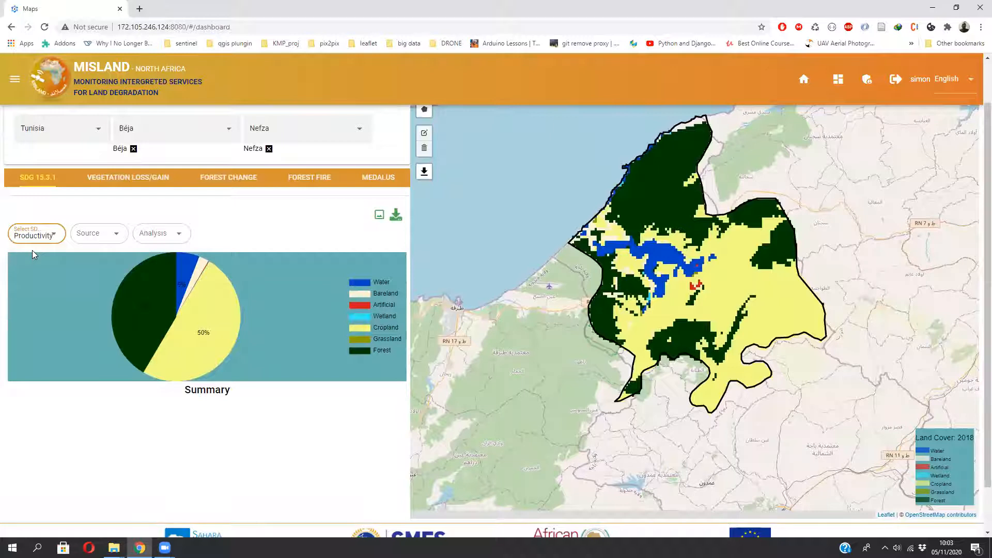
# - Choose Modis as the productivity source and Trajectory as the analysis
pyautogui.click(118, 237)
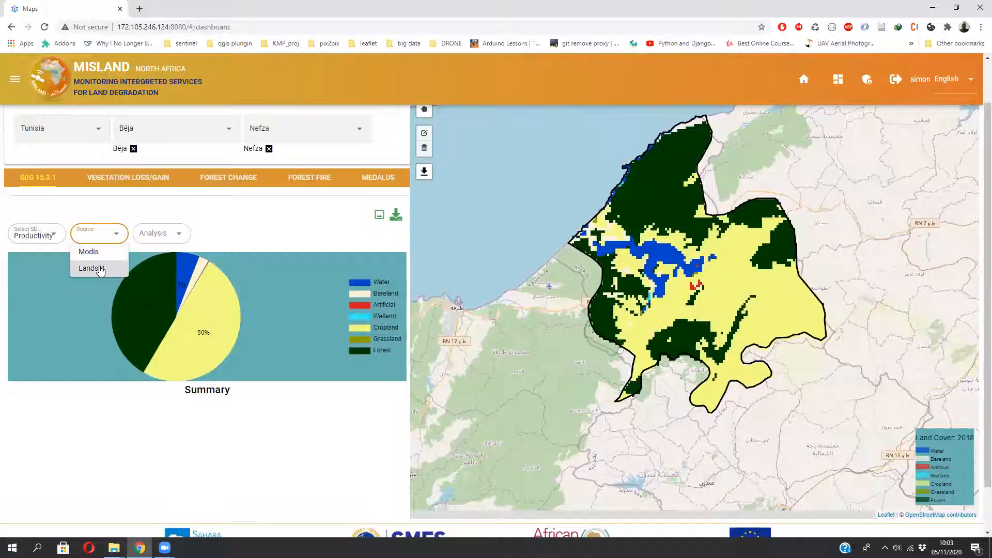
pyautogui.click(99, 253)
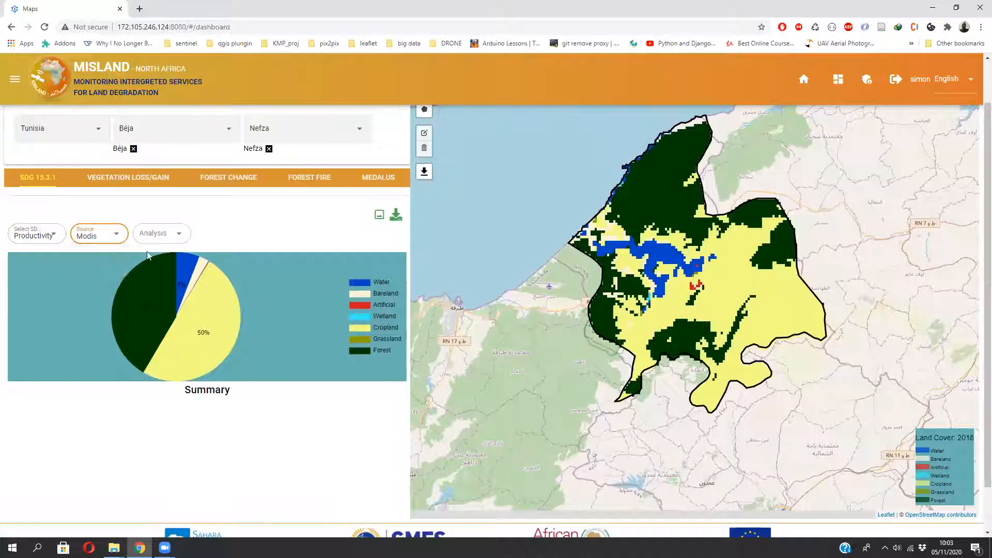
pyautogui.click(178, 235)
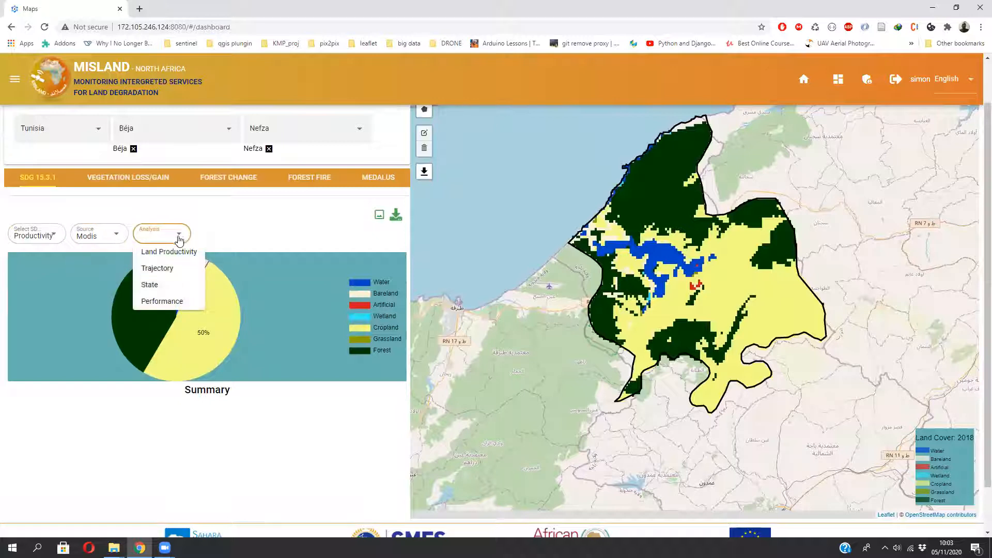
pyautogui.click(174, 269)
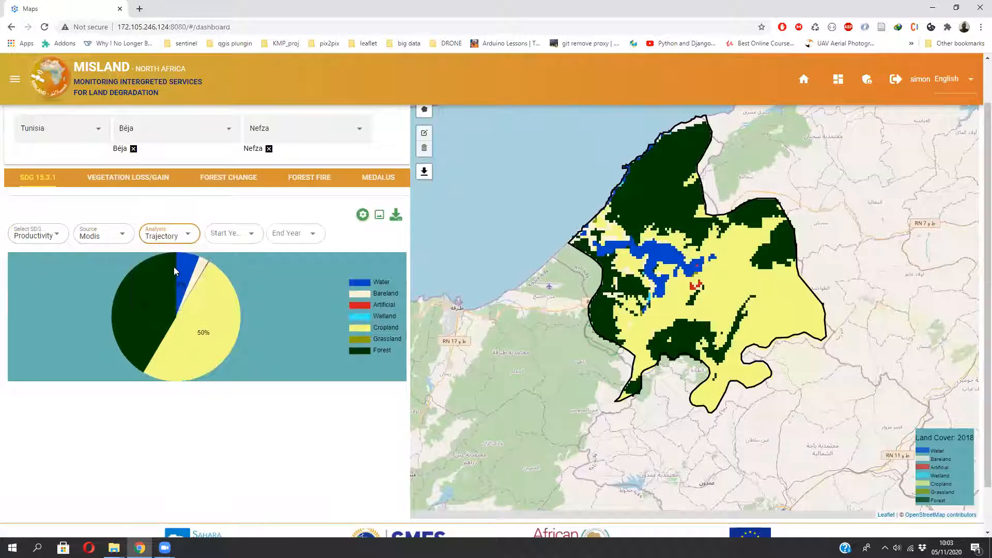
# - Set the trajectory period with start year 2000 and end year 2010
pyautogui.click(253, 235)
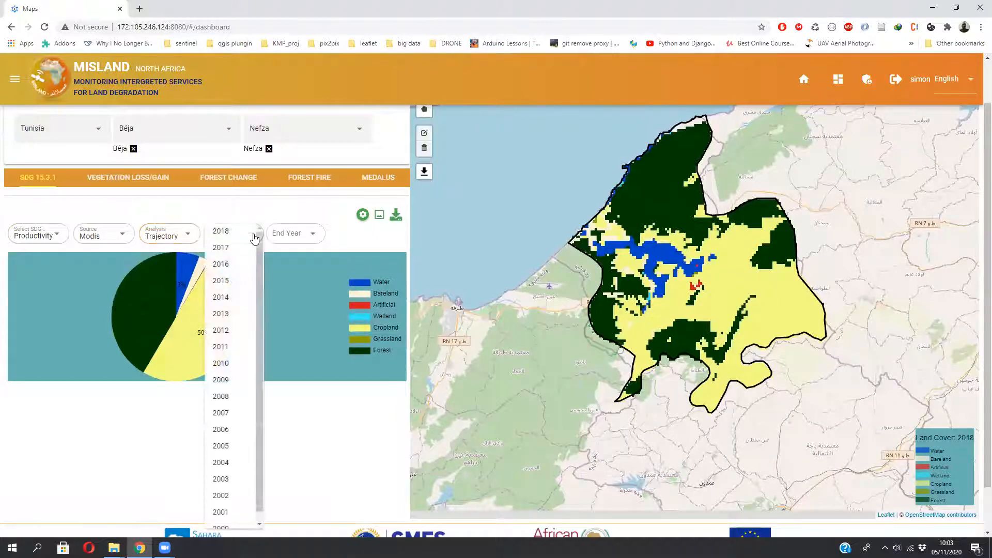
pyautogui.scroll(-1, 236, 527)
pyautogui.click(230, 474)
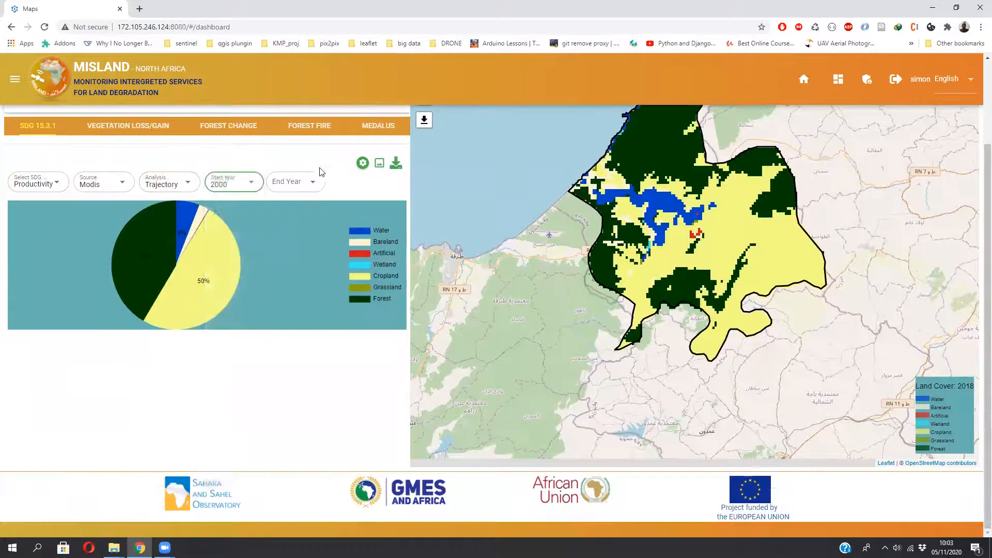
pyautogui.click(316, 182)
pyautogui.click(289, 316)
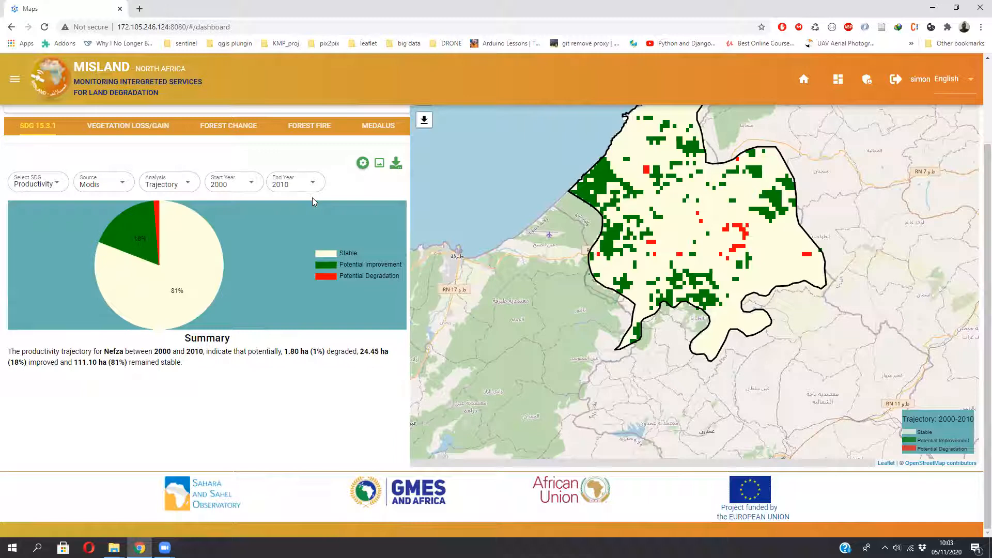
# - Examine the productivity trajectory map and pie chart slices for Nefza
pyautogui.moveTo(723, 212); pyautogui.dragTo(674, 274)
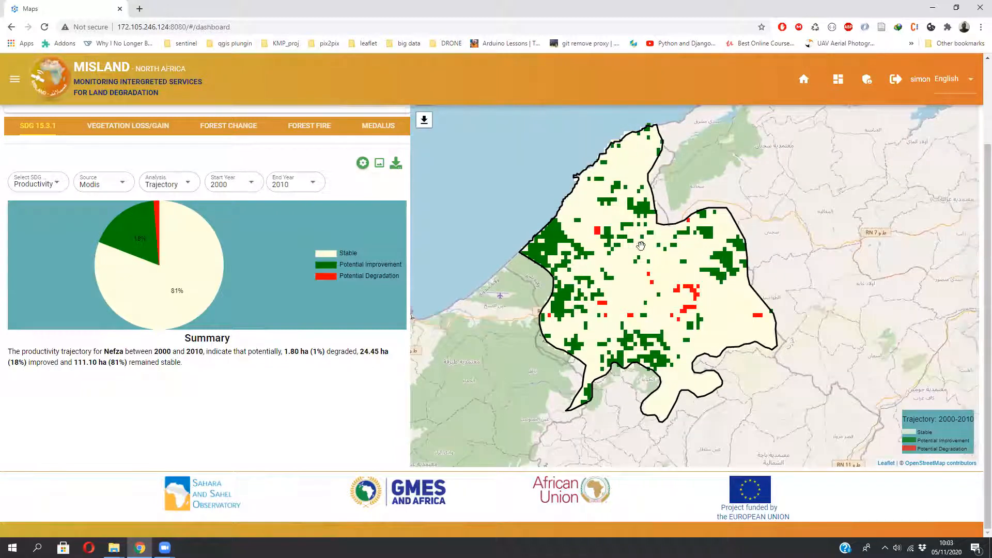
pyautogui.moveTo(634, 285); pyautogui.dragTo(612, 284)
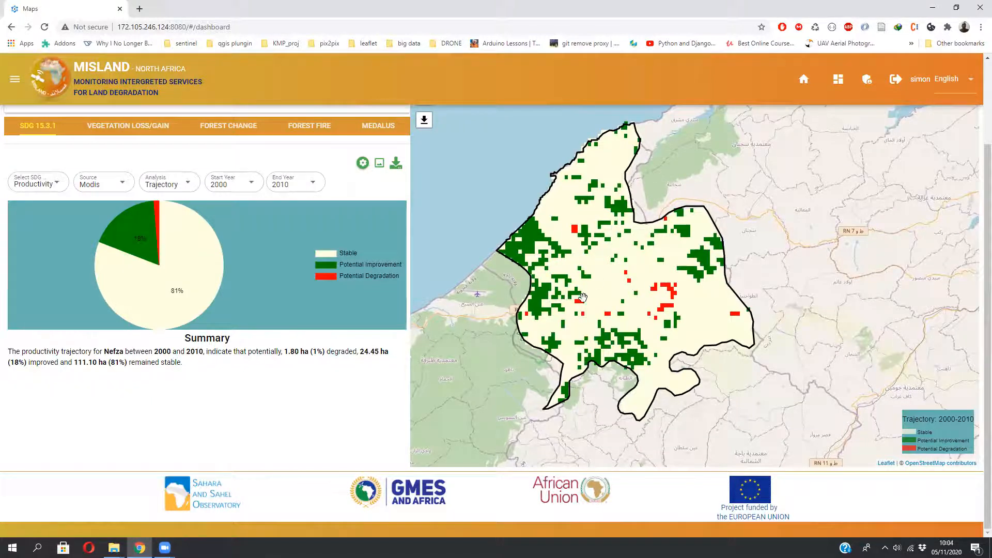
pyautogui.moveTo(607, 308); pyautogui.dragTo(597, 271)
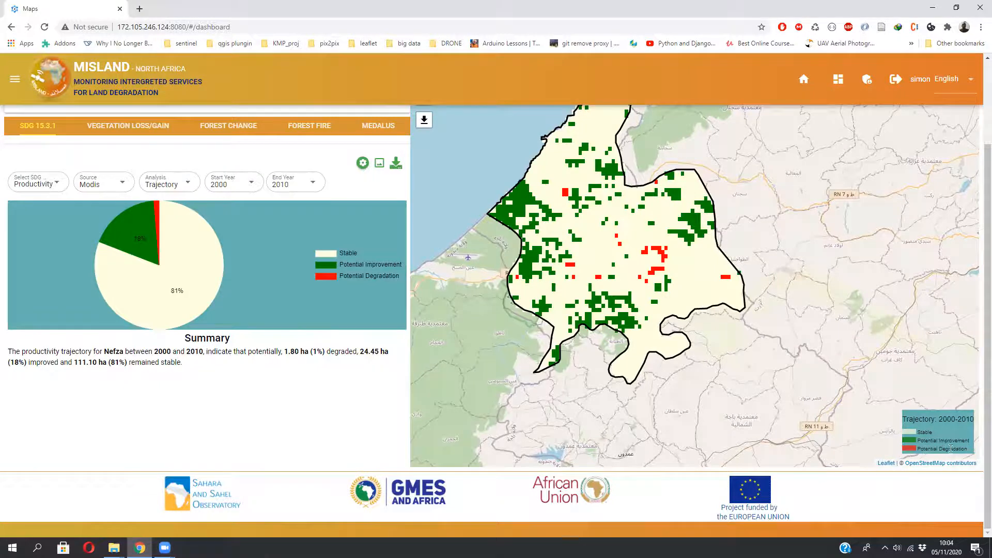
pyautogui.moveTo(986, 396); pyautogui.dragTo(987, 345)
pyautogui.moveTo(177, 316)
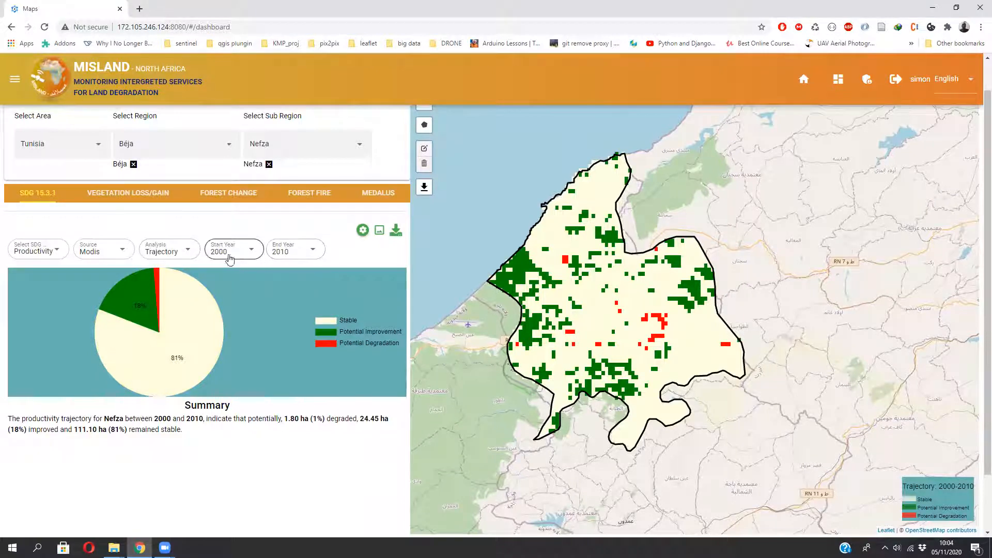
pyautogui.moveTo(133, 300)
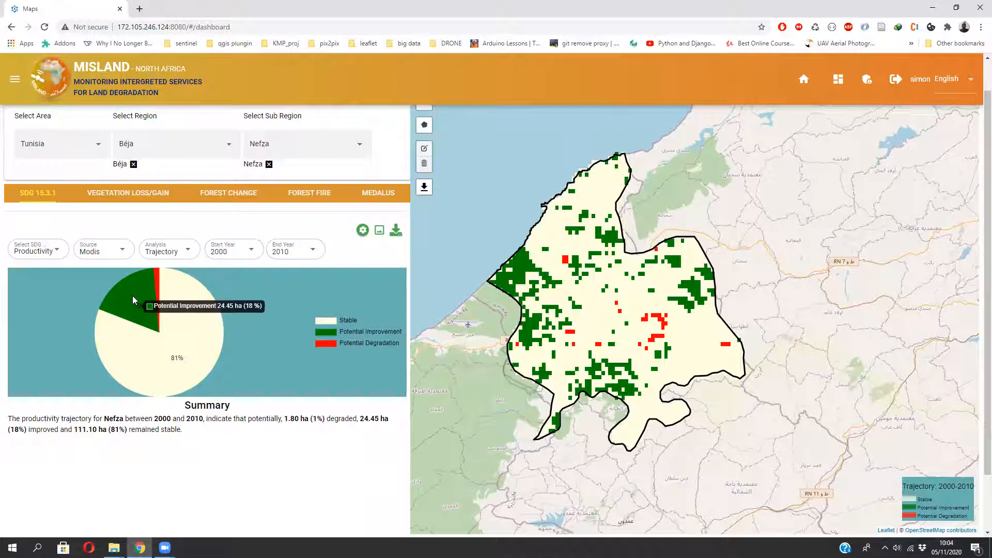
pyautogui.moveTo(160, 285)
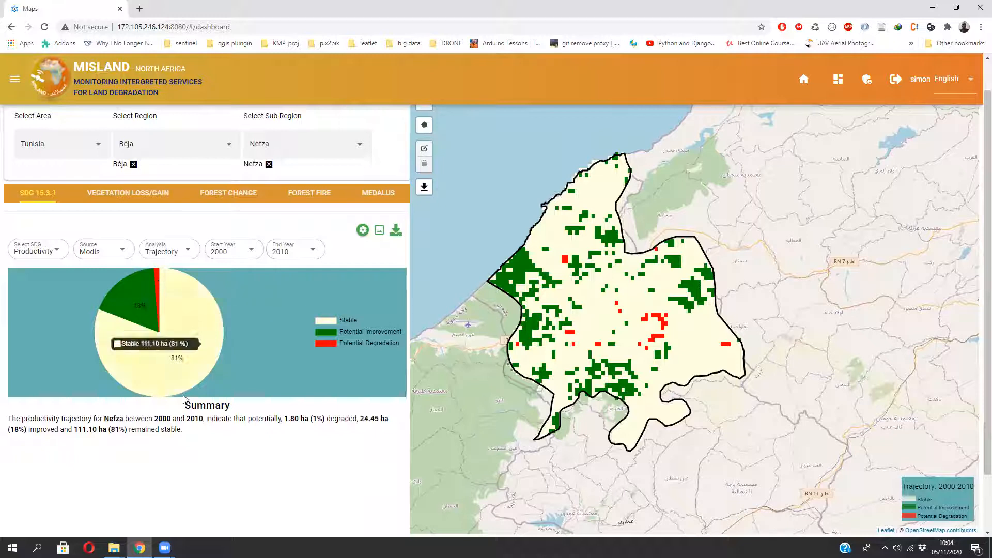
pyautogui.scroll(1, 197, 440)
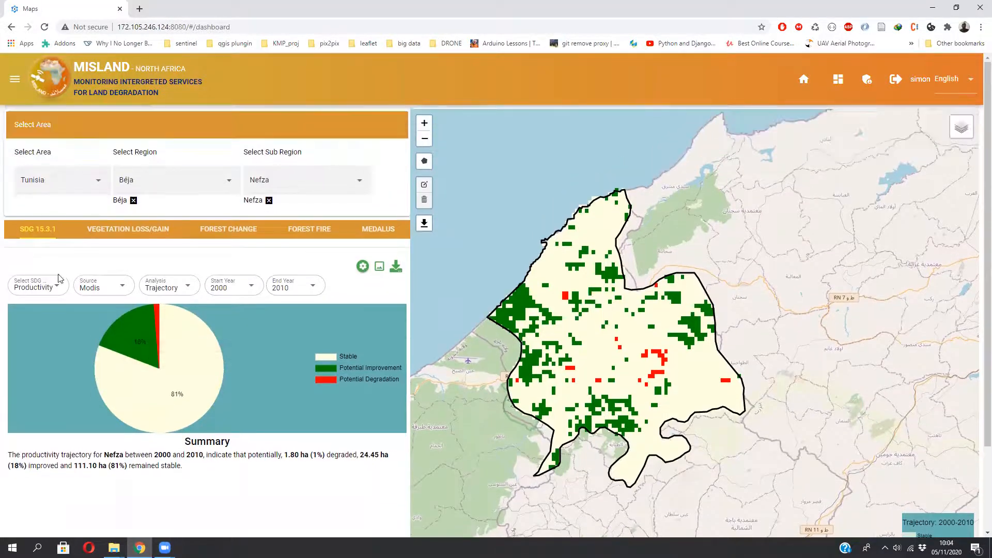
pyautogui.click(53, 287)
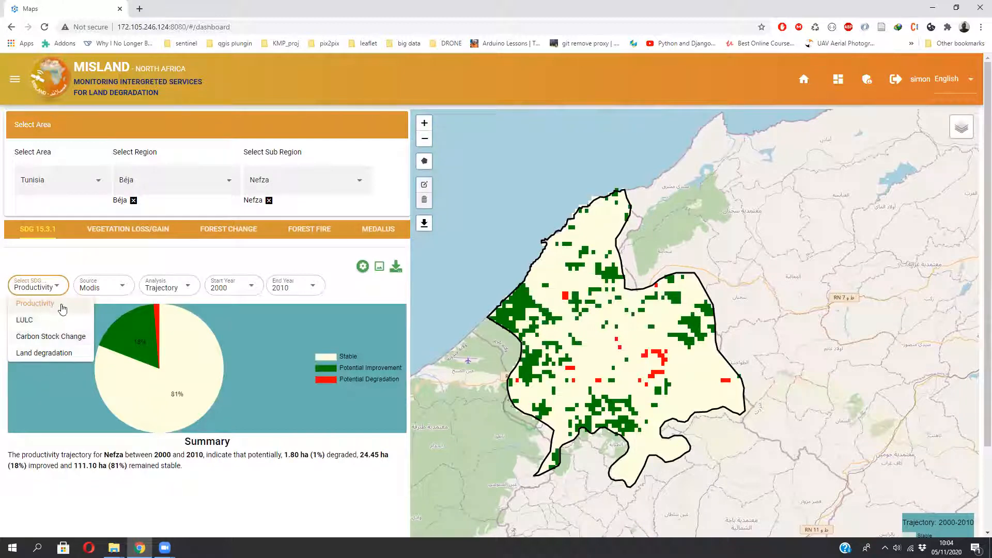
pyautogui.click(189, 288)
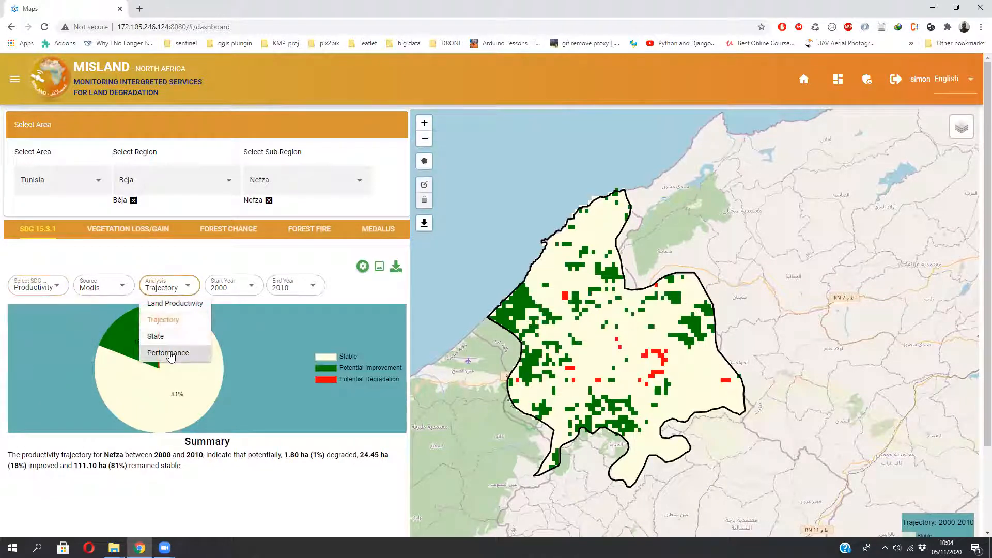
pyautogui.click(46, 286)
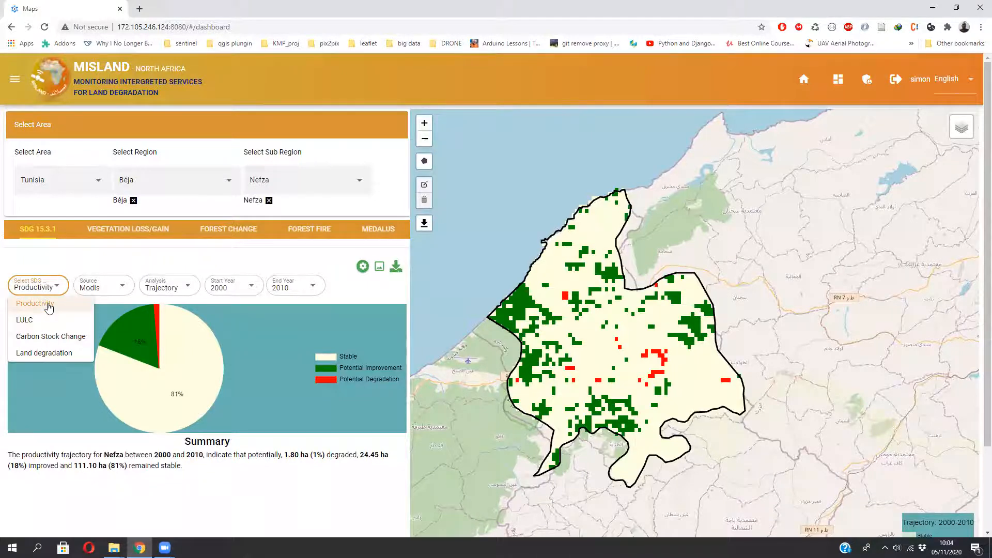
pyautogui.click(105, 266)
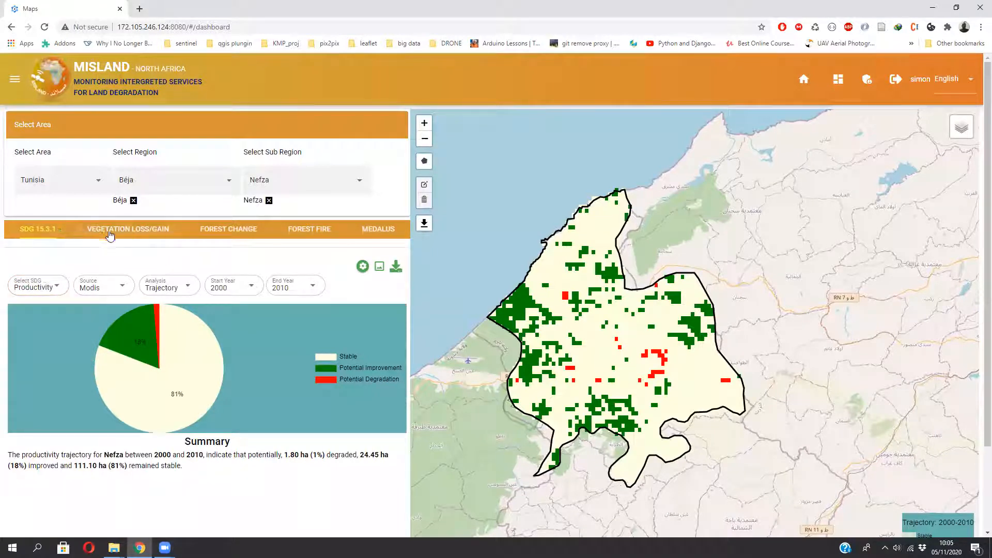
# - Open the Vegetation Loss/Gain analysis for Nefza, keeping Modis as the source
pyautogui.click(126, 230)
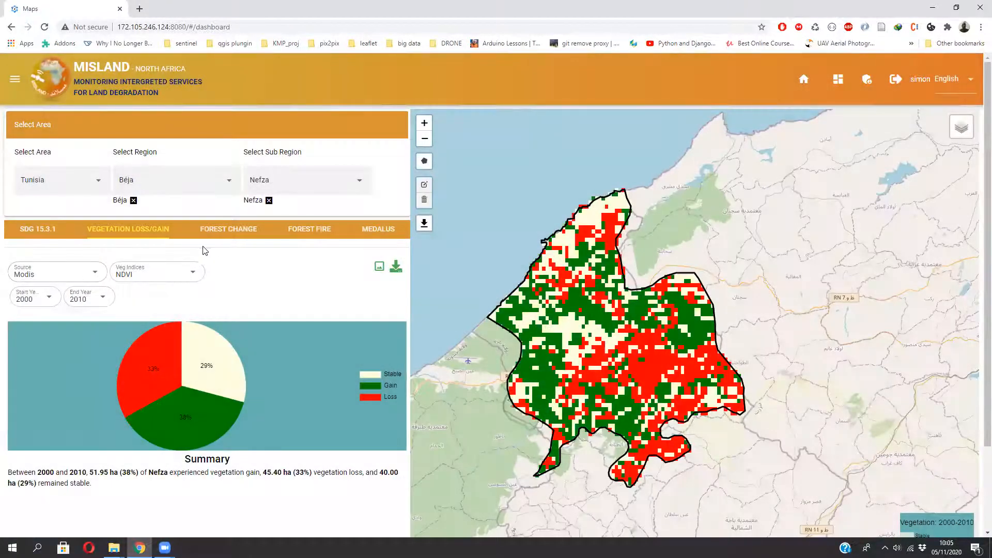
pyautogui.click(38, 278)
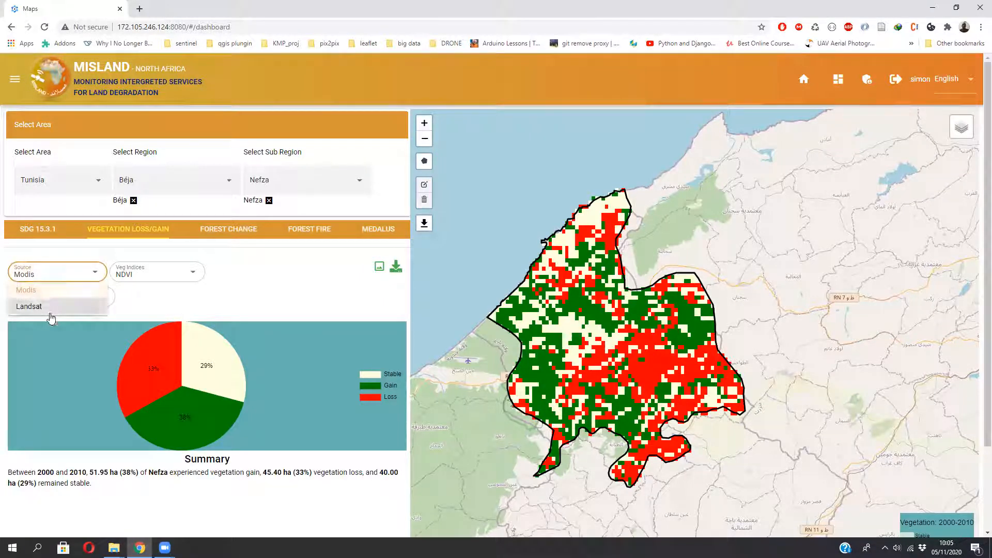
pyautogui.click(157, 285)
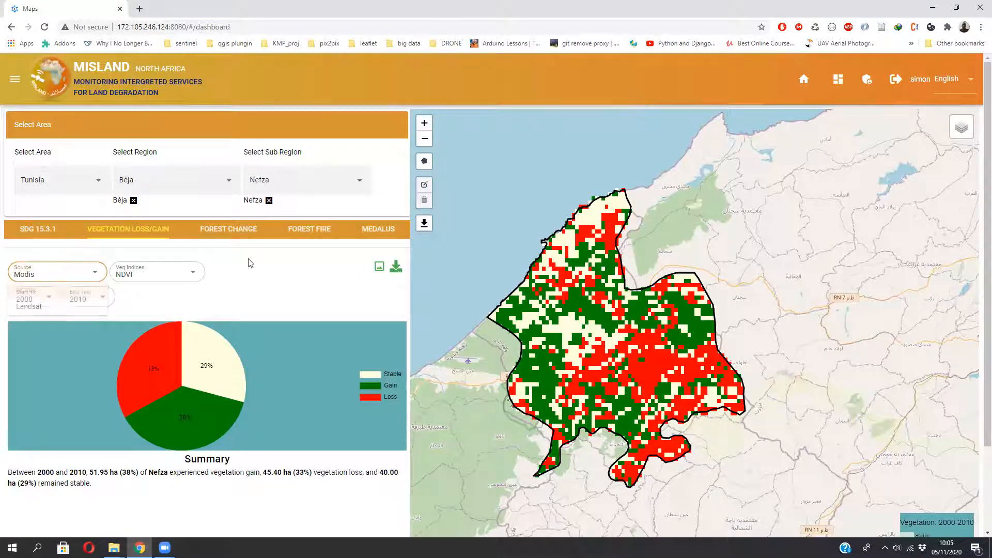
# - Review the available vegetation index options while keeping NDVI selected
pyautogui.click(193, 275)
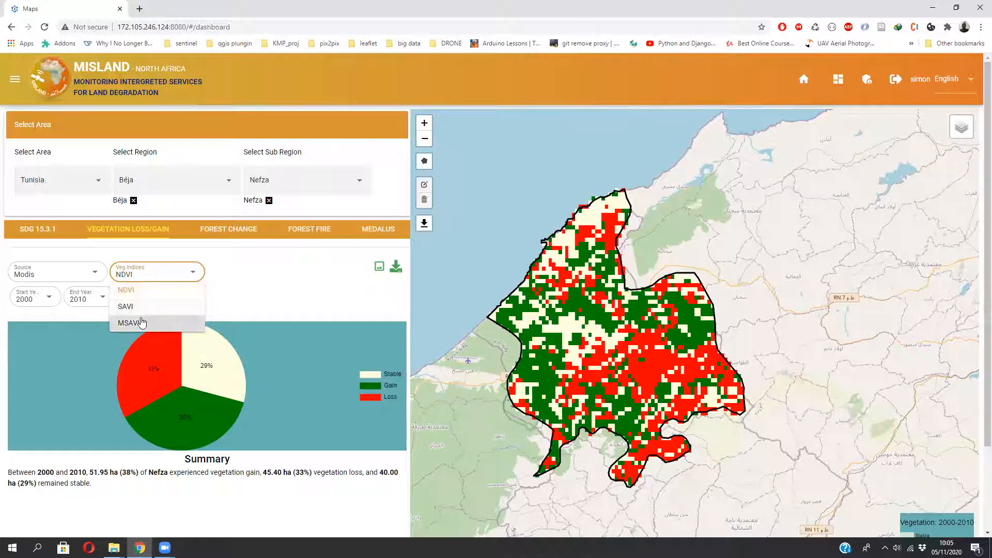
pyautogui.click(292, 269)
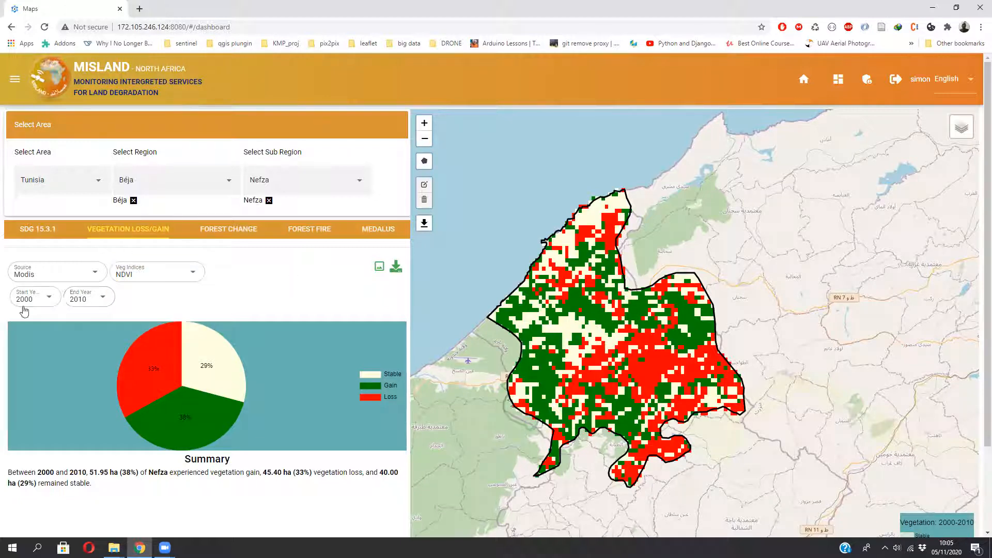
# - Open the Forest Change analysis for Nefza using Hansen as the source and 2010 as the year
pyautogui.moveTo(180, 335)
pyautogui.click(229, 229)
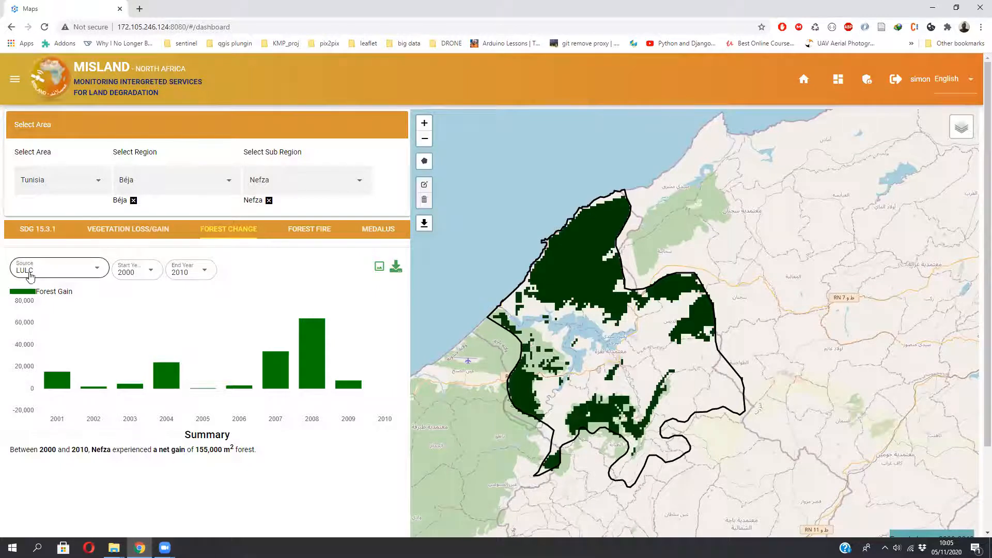
pyautogui.click(107, 271)
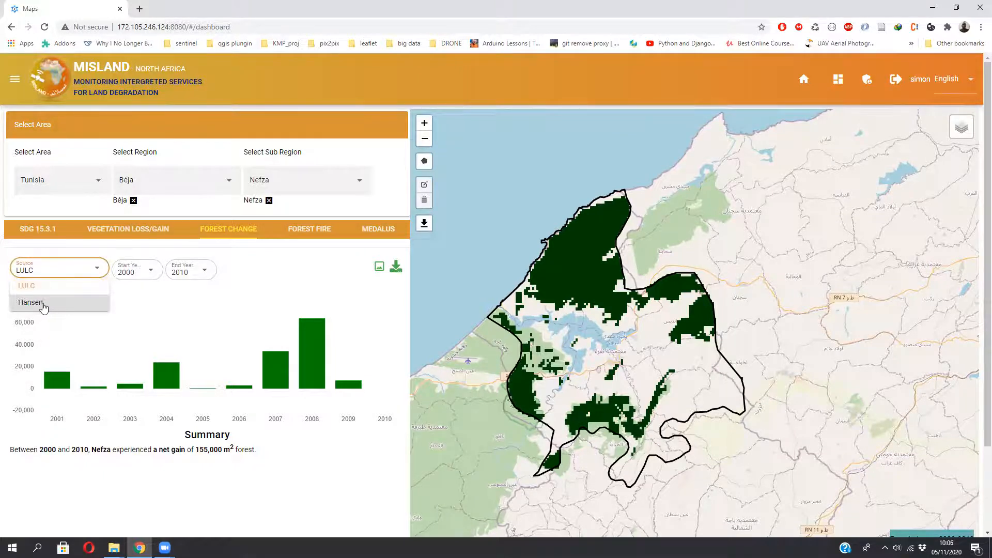
pyautogui.click(43, 304)
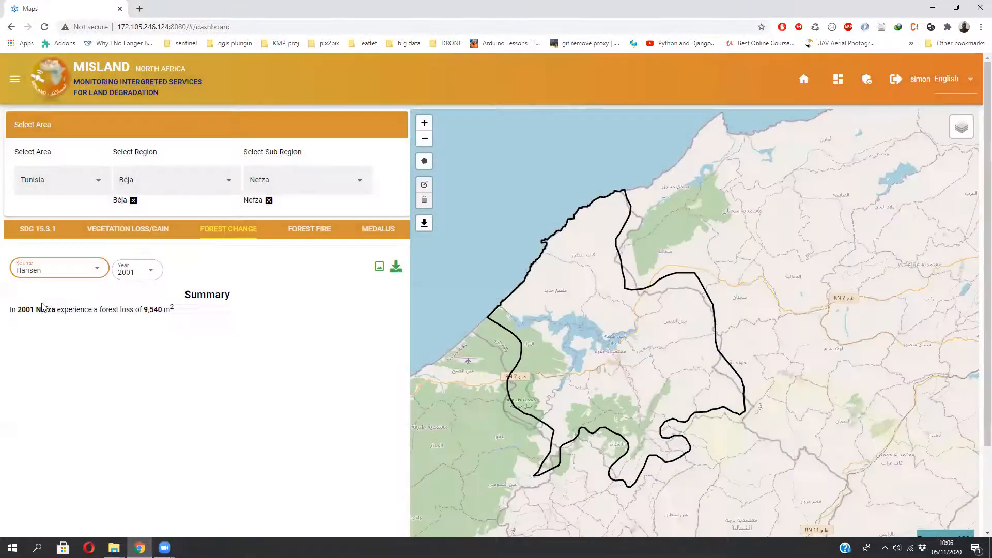
pyautogui.click(148, 278)
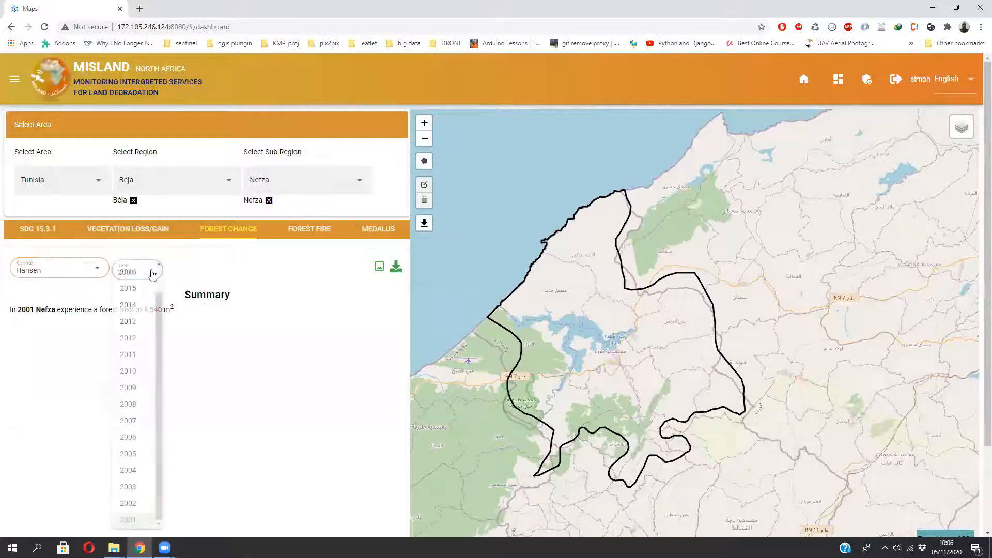
pyautogui.click(133, 372)
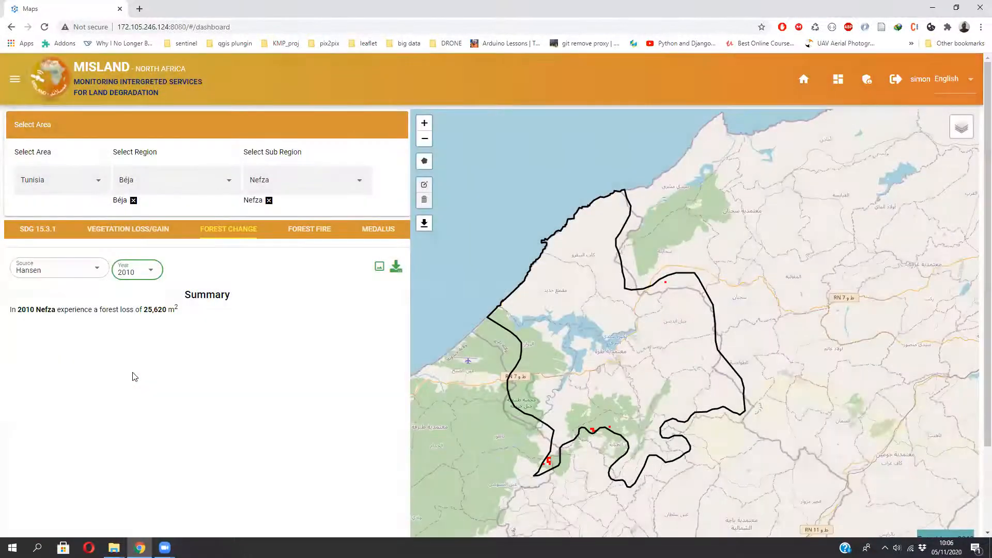
# - Examine the 2010 forest loss patches across the Nefza map
pyautogui.moveTo(639, 338); pyautogui.dragTo(635, 318)
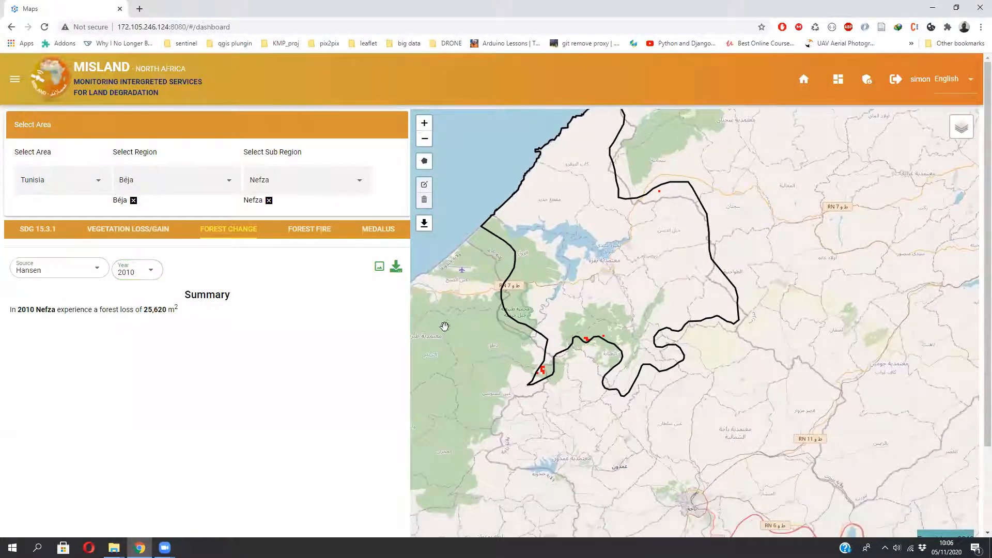
pyautogui.scroll(1, 589, 346)
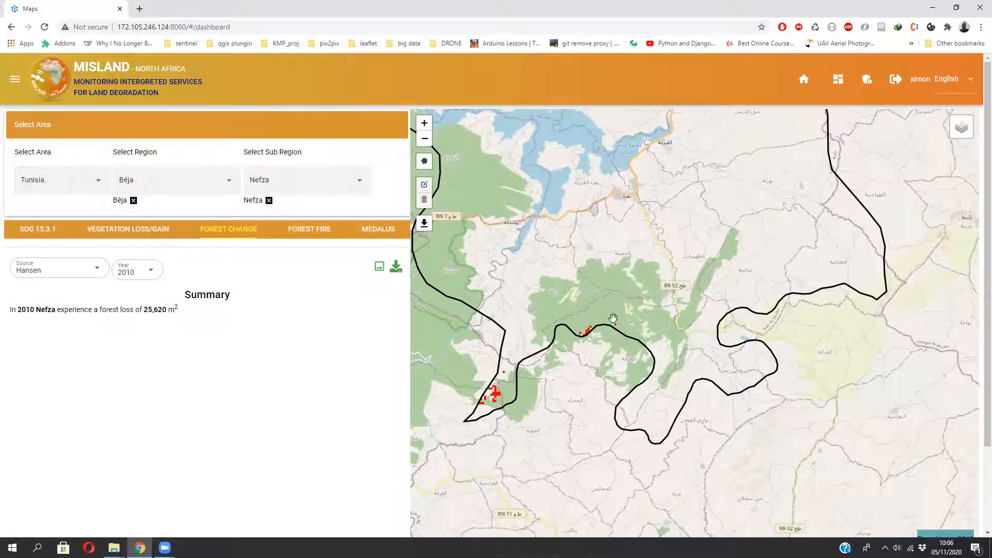
pyautogui.scroll(3, 591, 322)
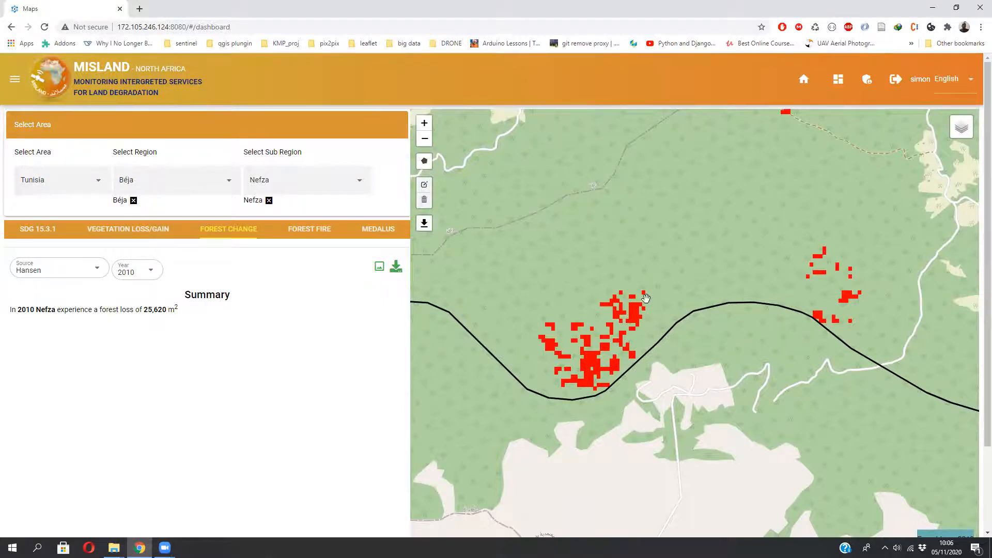
pyautogui.scroll(-3, 505, 310)
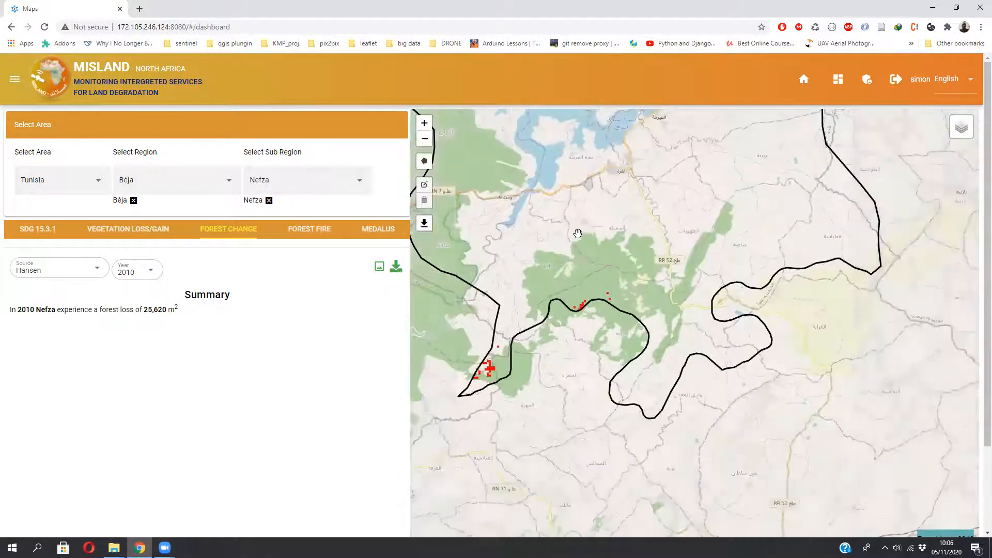
pyautogui.moveTo(578, 234); pyautogui.dragTo(589, 371)
pyautogui.moveTo(588, 287); pyautogui.dragTo(589, 372)
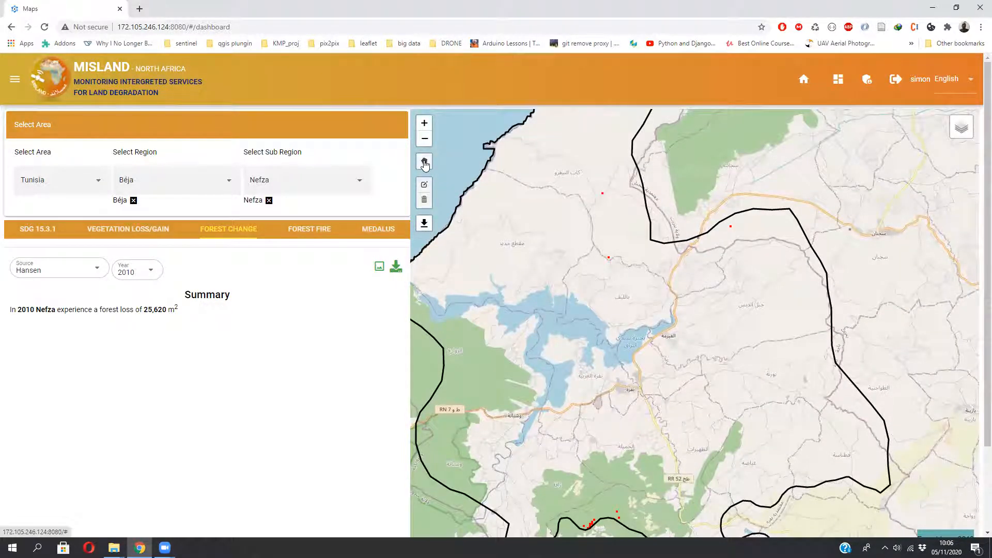
pyautogui.moveTo(653, 294)
pyautogui.mouseDown()
pyautogui.moveTo(609, 319)
pyautogui.moveTo(642, 308)
pyautogui.mouseUp()
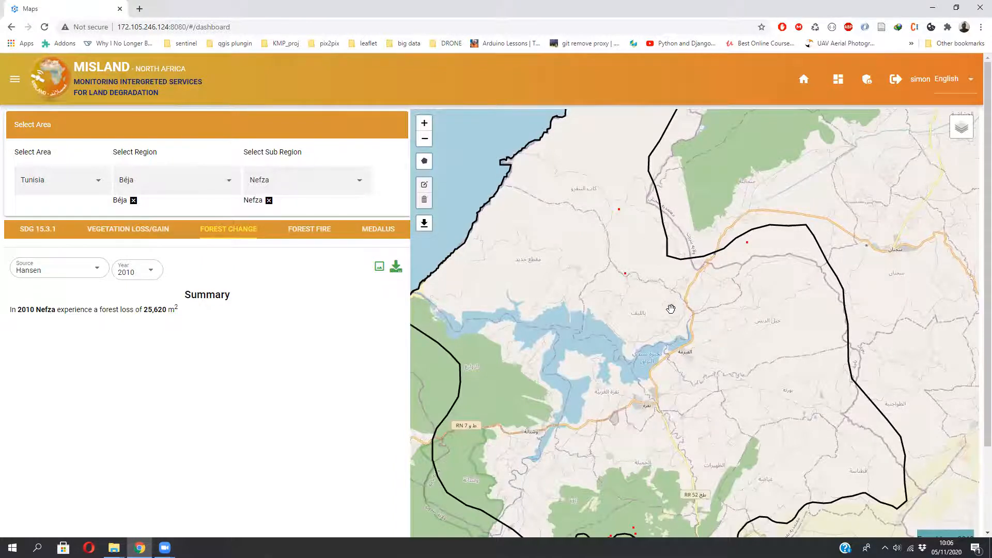
pyautogui.moveTo(659, 324); pyautogui.dragTo(632, 307)
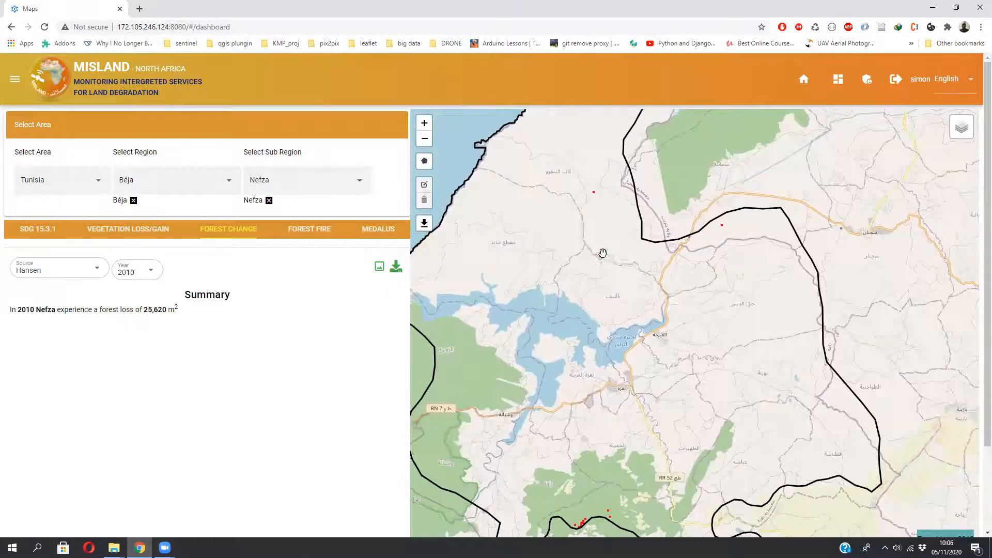
# - Draw a custom rectangular polygon of about 495 ha just north of the lake as the analysis area
pyautogui.click(424, 161)
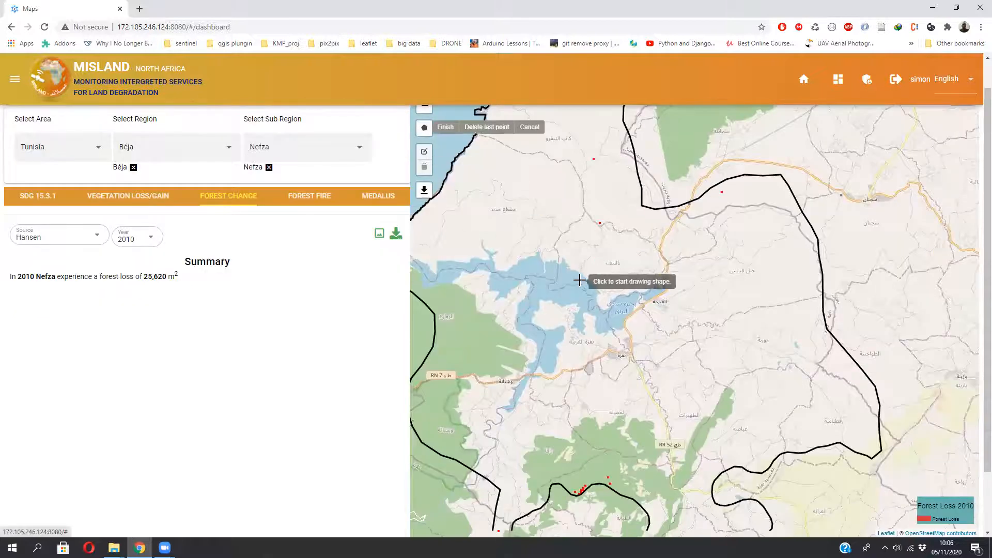
pyautogui.click(590, 241)
pyautogui.click(592, 274)
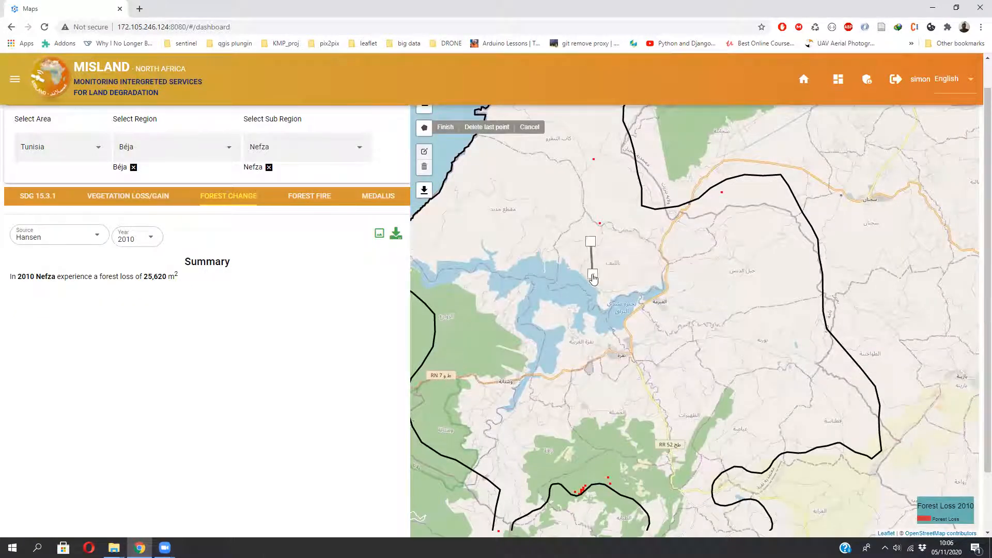
pyautogui.click(632, 273)
pyautogui.click(629, 233)
pyautogui.click(591, 241)
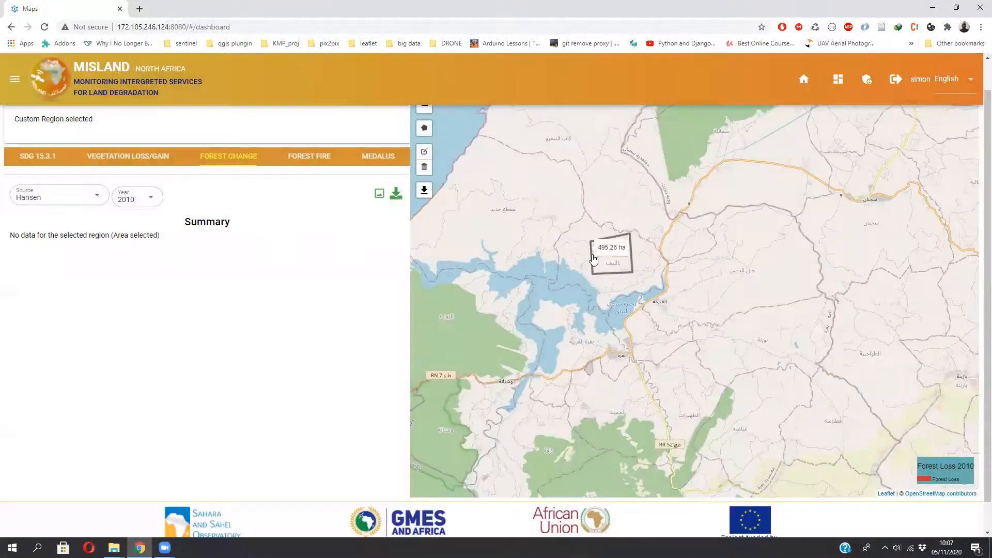
# - Open the Vegetation Loss/Gain analysis for the custom drawn region
pyautogui.click(101, 159)
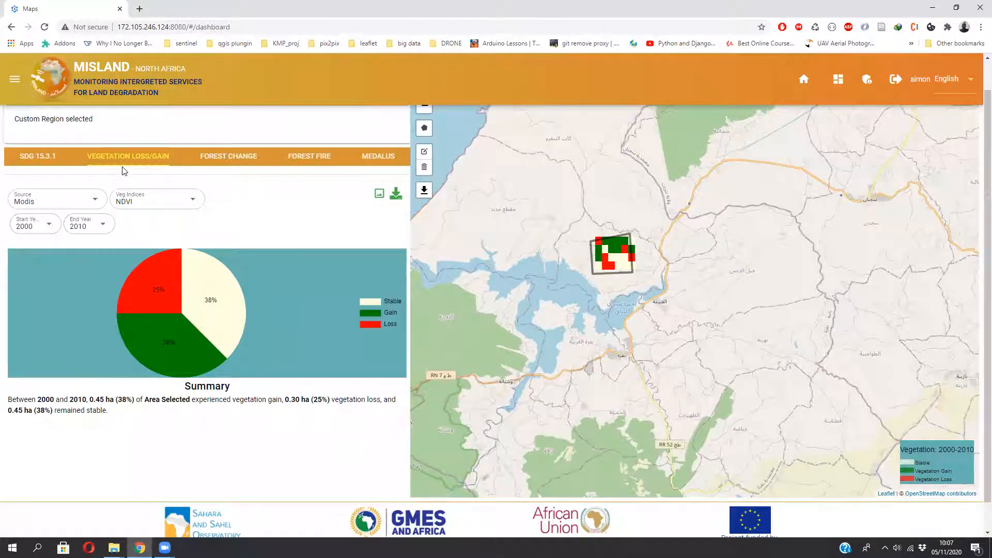
pyautogui.click(96, 202)
pyautogui.click(118, 205)
pyautogui.click(95, 200)
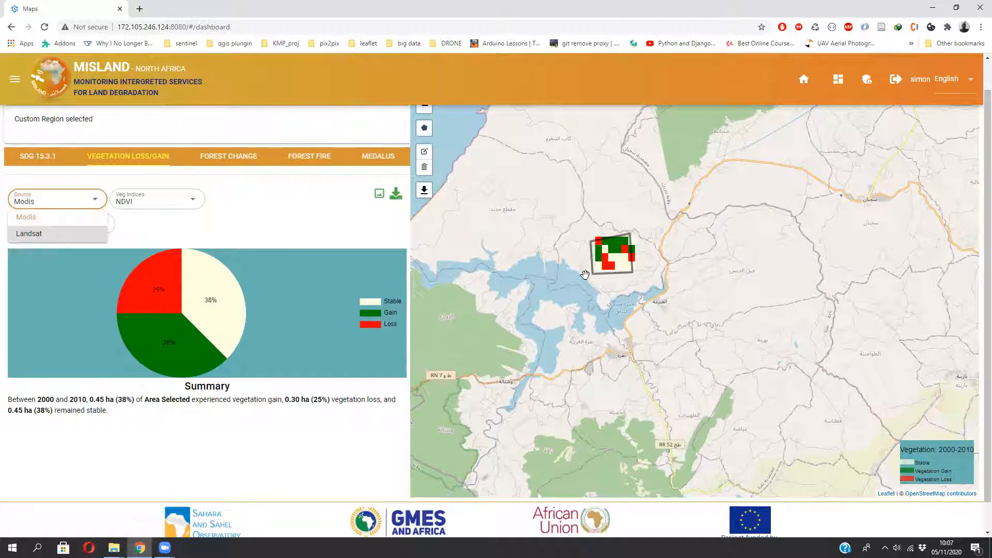
pyautogui.click(254, 219)
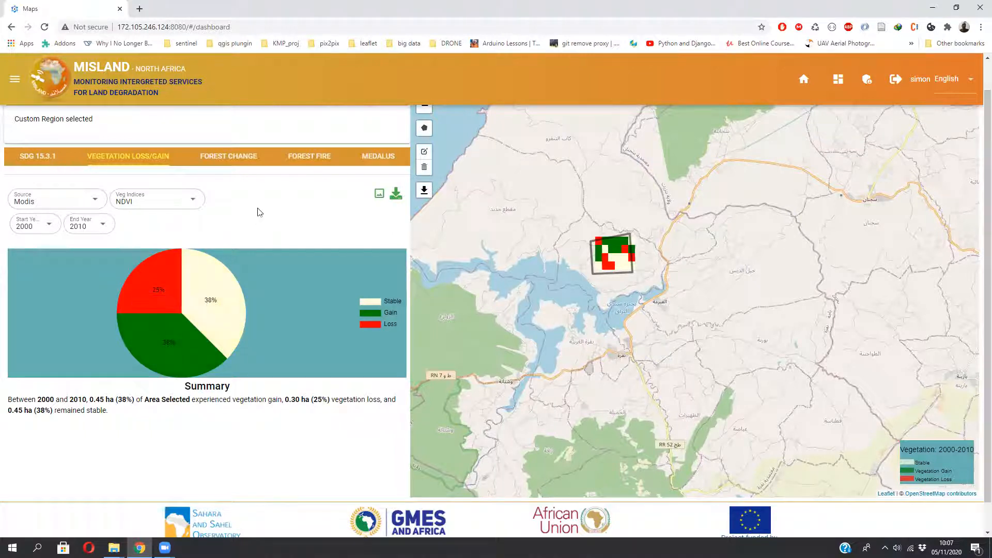
# - Switch the vegetation loss/gain source to Landsat with the NDVI index
pyautogui.click(87, 199)
pyautogui.click(25, 235)
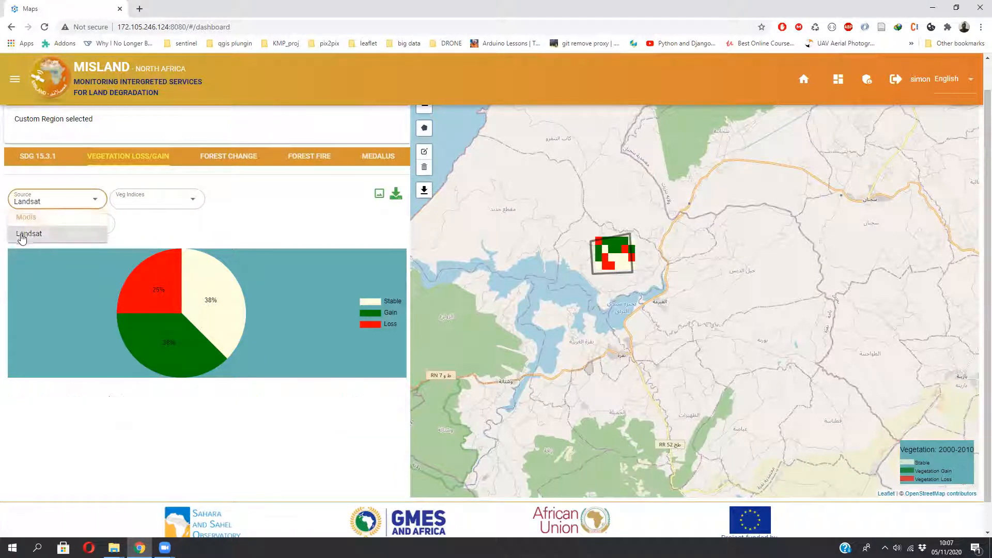
pyautogui.click(175, 206)
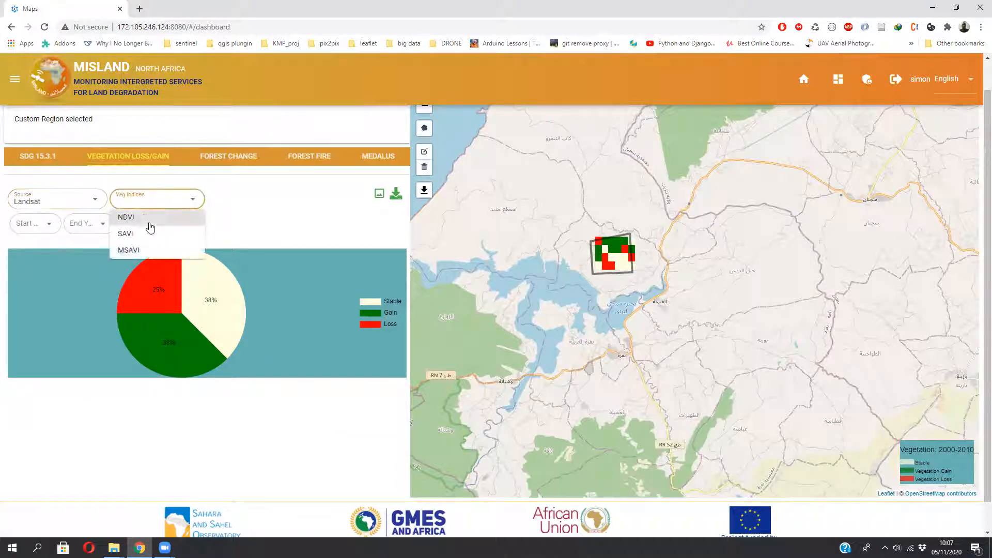
pyautogui.click(142, 214)
# - Set the vegetation loss/gain period with start year 2000 and end year 2010
pyautogui.click(54, 225)
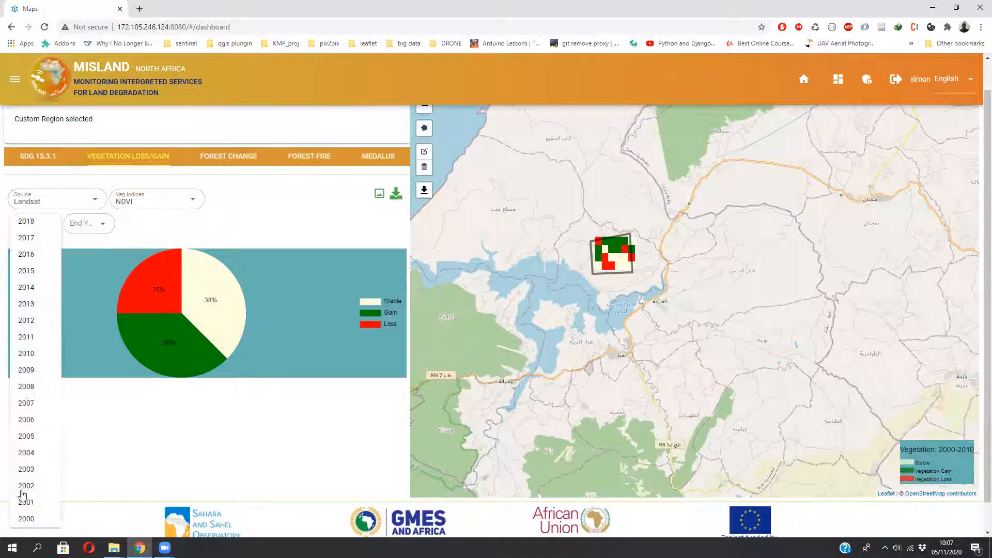
pyautogui.click(23, 513)
pyautogui.click(88, 223)
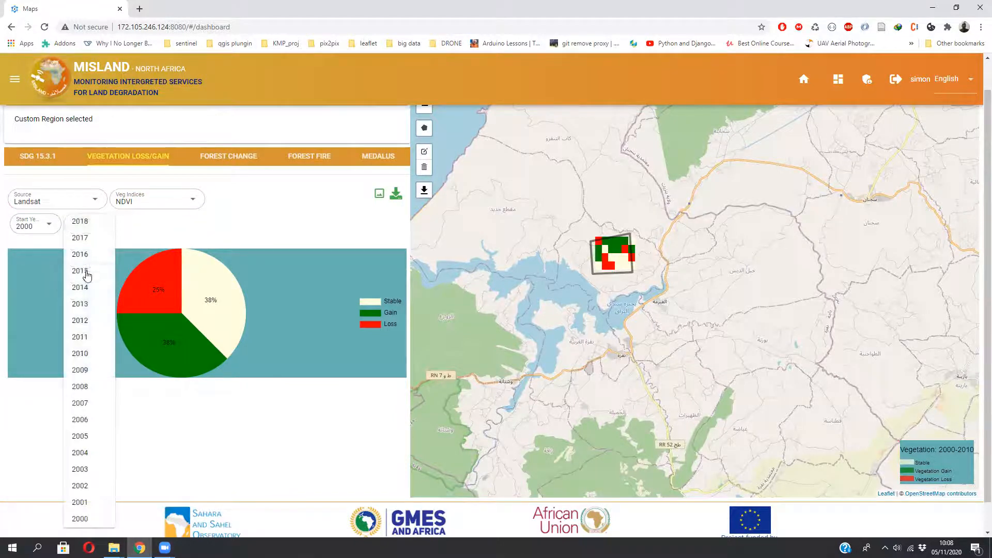
pyautogui.click(88, 354)
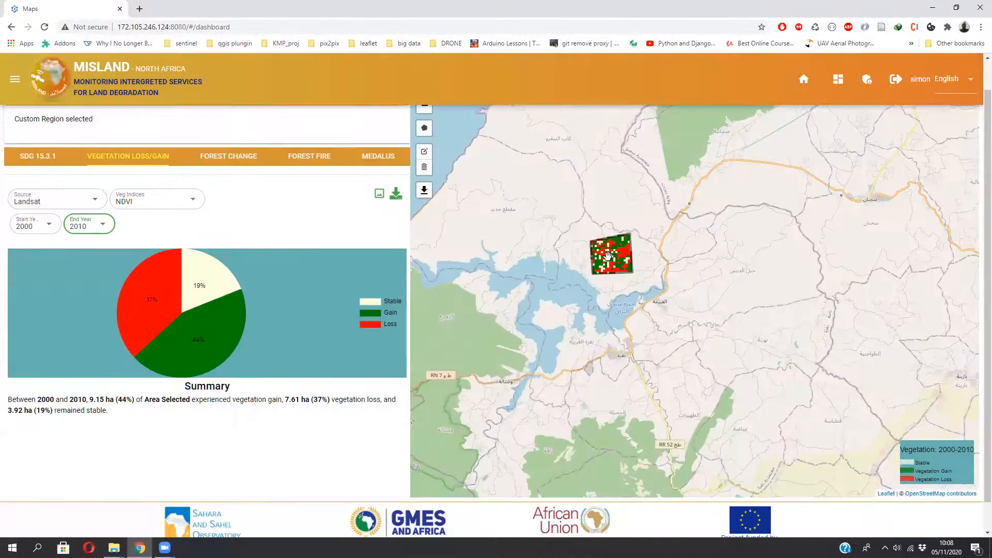
# - Examine the Landsat vegetation loss/gain map and pie chart slices for the custom region
pyautogui.scroll(1, 608, 256)
pyautogui.scroll(1, 608, 246)
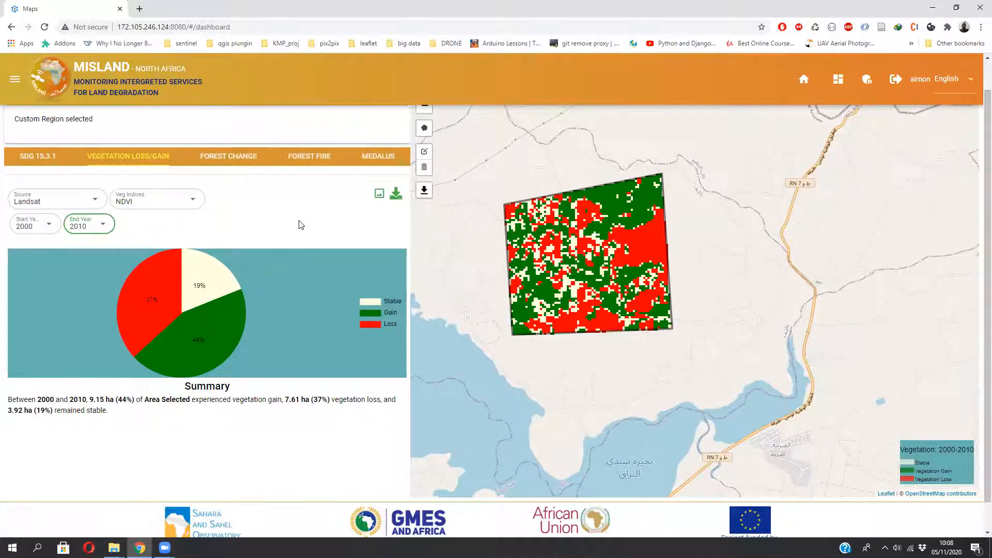
pyautogui.scroll(1, 301, 224)
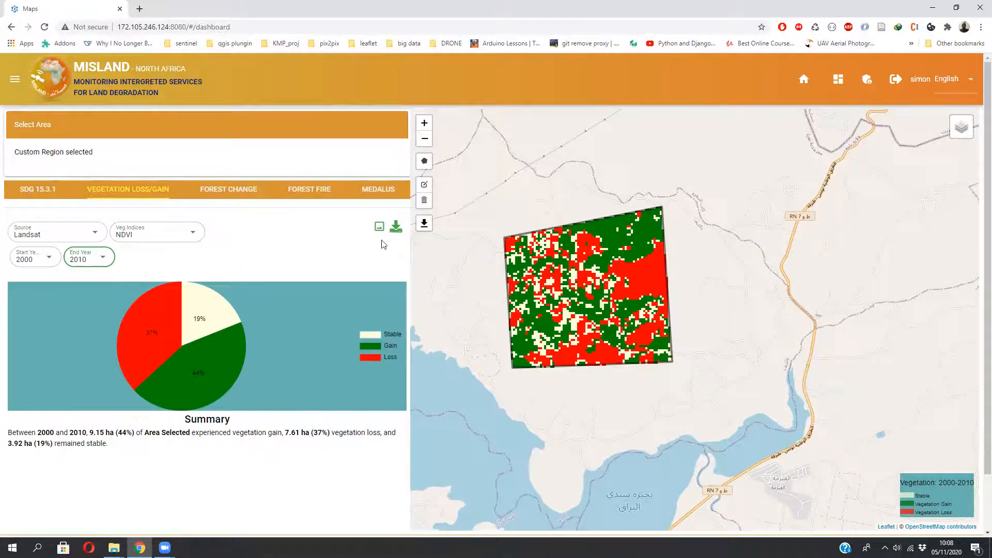
pyautogui.moveTo(169, 331)
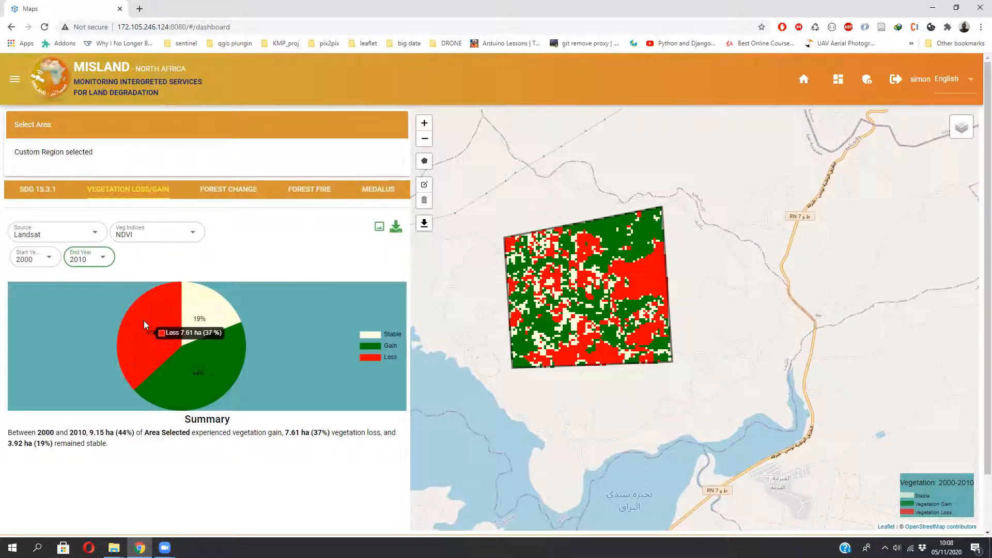
pyautogui.moveTo(206, 320)
# - Download the pie chart as the image State-2000-2010.png and open the saved file to view it
pyautogui.click(379, 227)
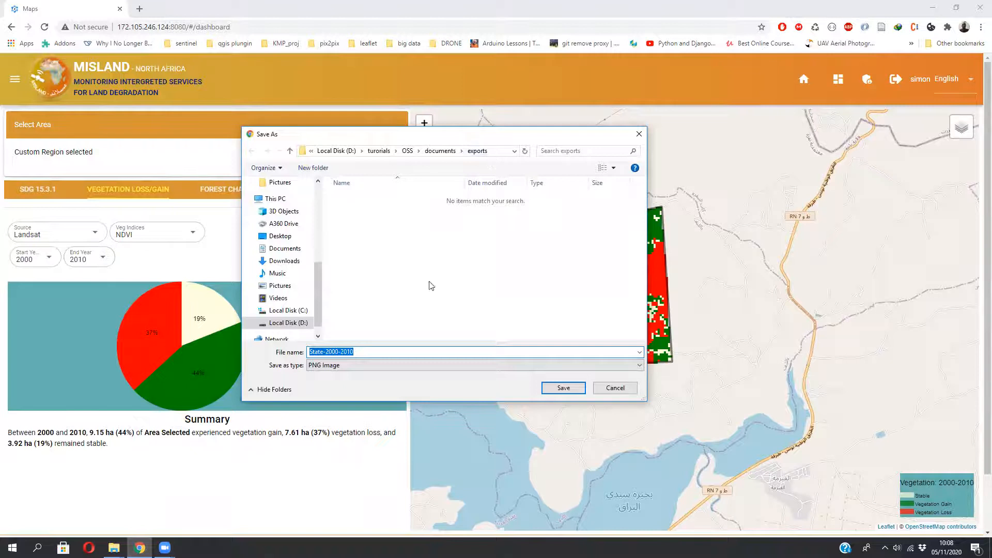
pyautogui.click(563, 388)
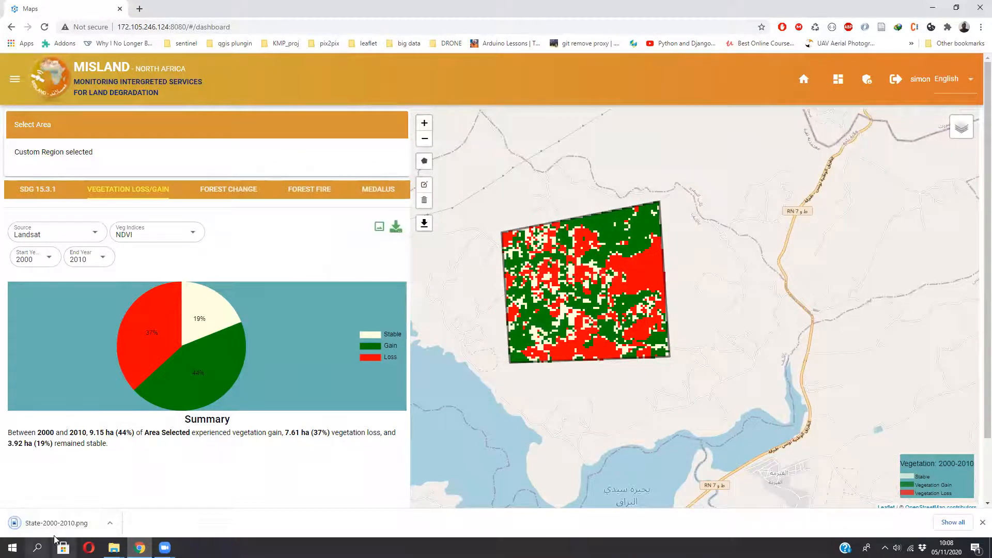
pyautogui.click(55, 529)
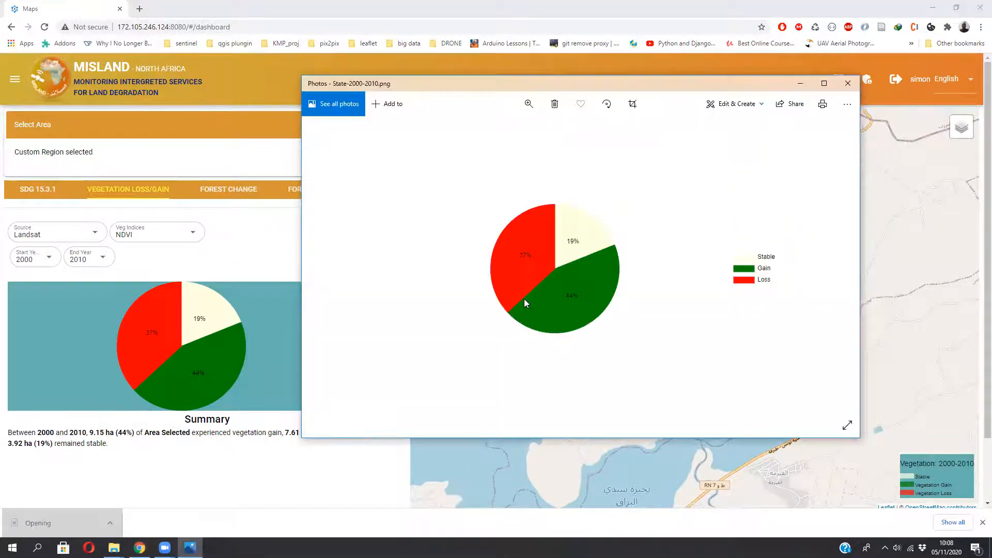
pyautogui.click(846, 83)
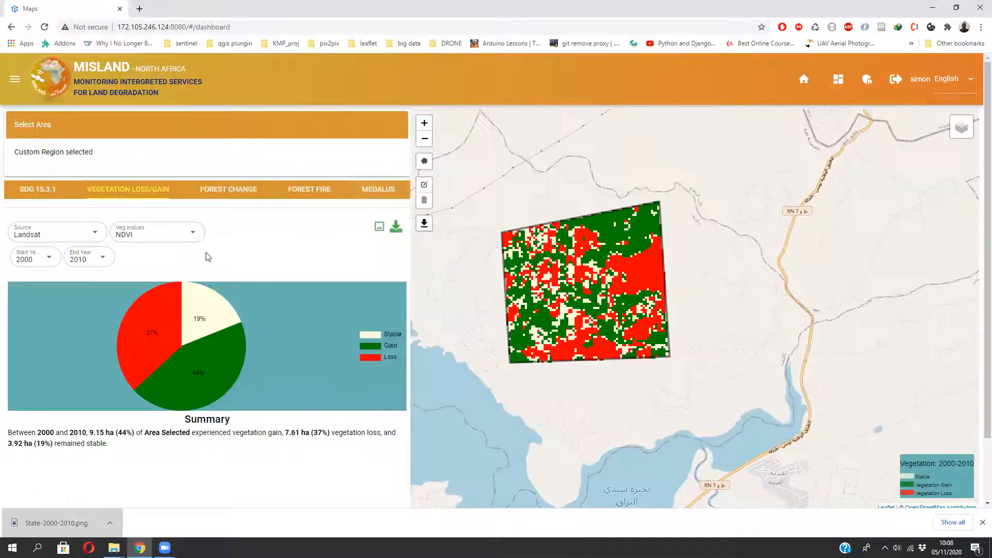
# - Download the vegetation loss/gain data as the CSV file Vegetation-2000-2010
pyautogui.click(395, 227)
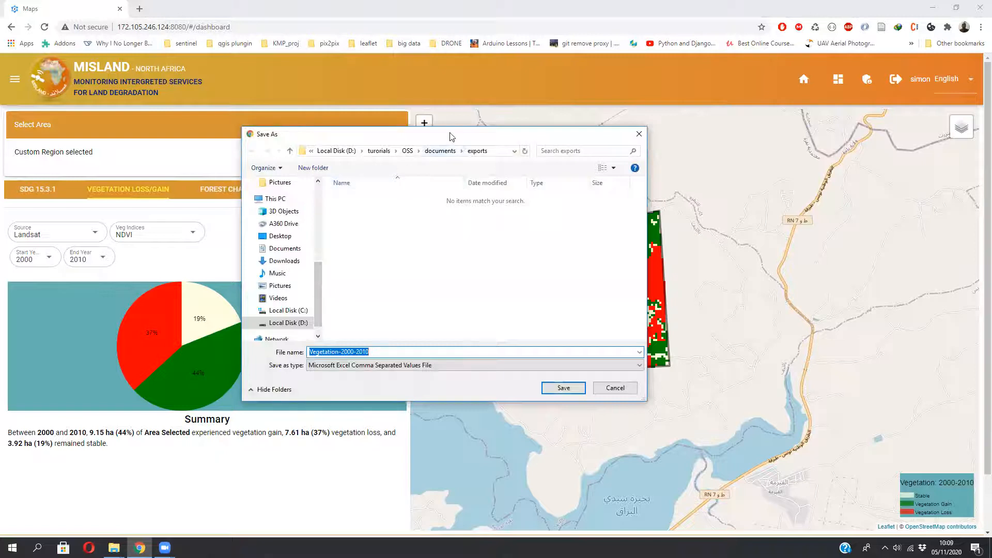
pyautogui.moveTo(462, 135); pyautogui.dragTo(651, 149)
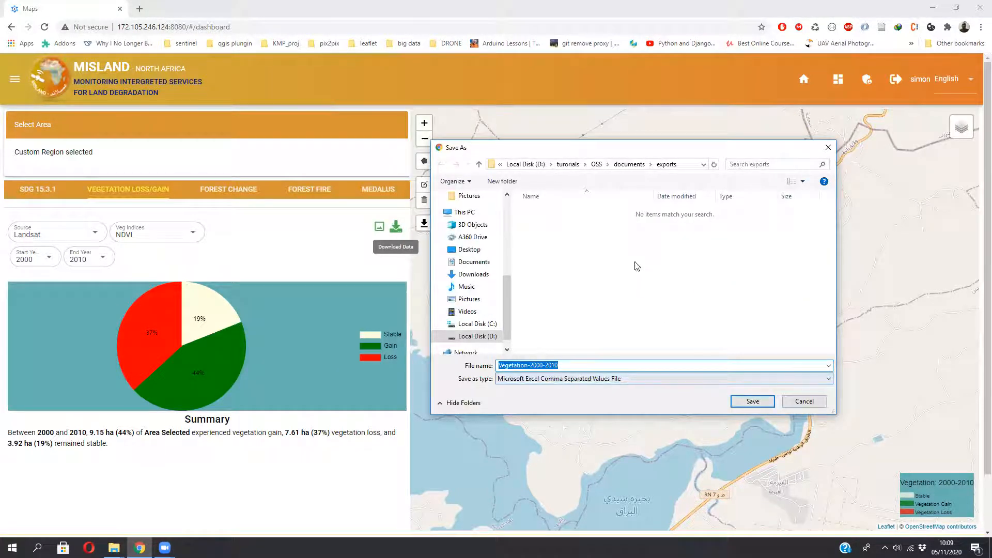
pyautogui.click(765, 406)
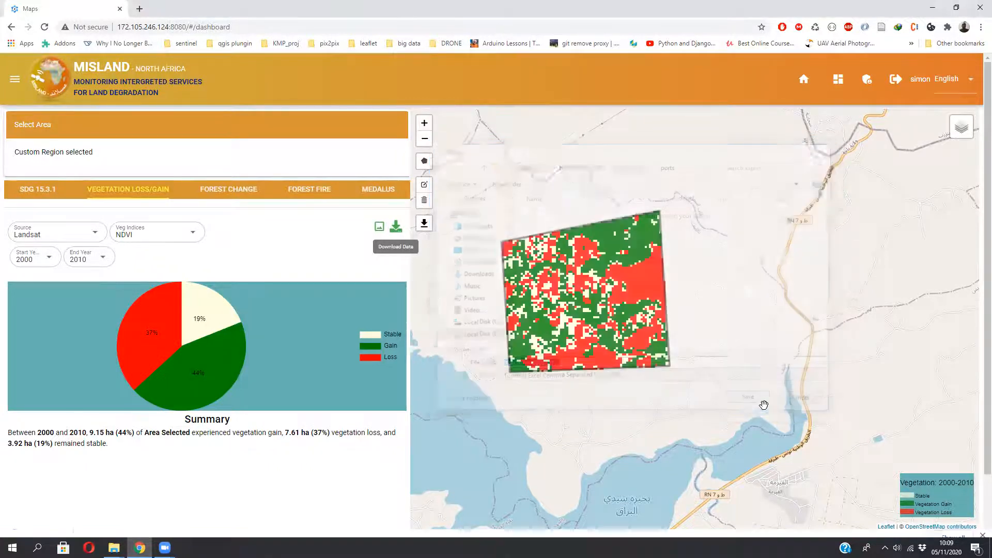
# - Open the downloaded Vegetation-2000-2010 CSV file in the spreadsheet program to view it, then close it
pyautogui.click(86, 524)
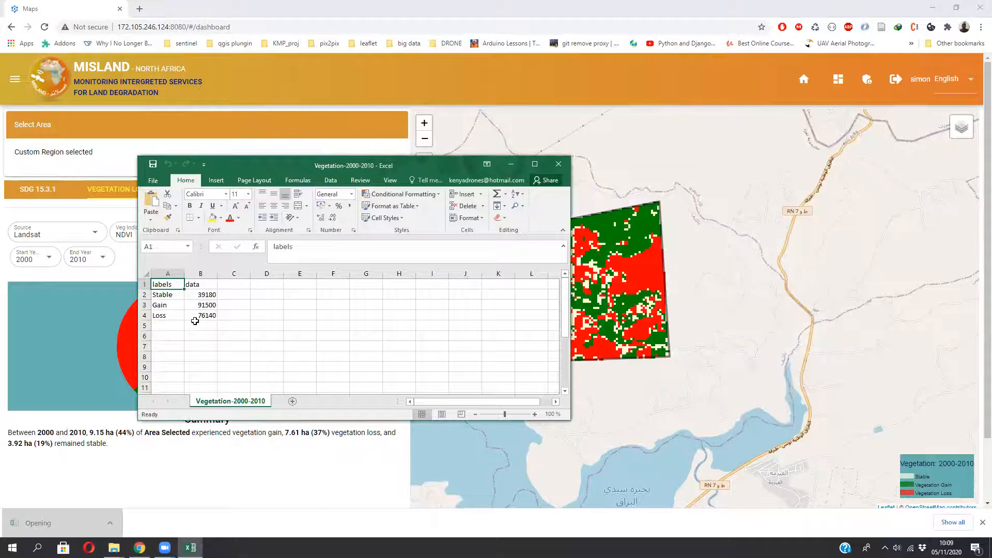
pyautogui.click(559, 164)
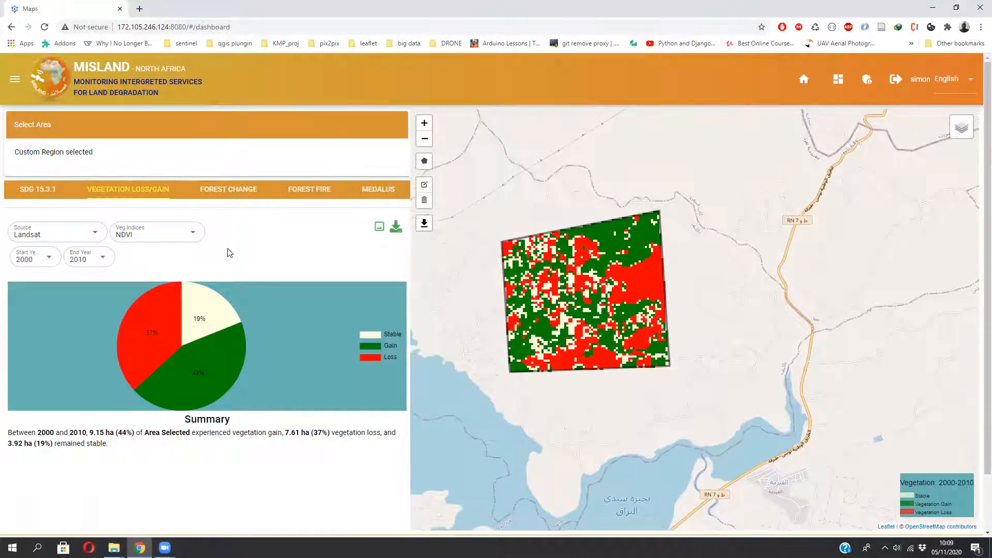
# - Preview the Forest Fire tab, then return to the Vegetation Loss/Gain tab for the custom region
pyautogui.click(312, 195)
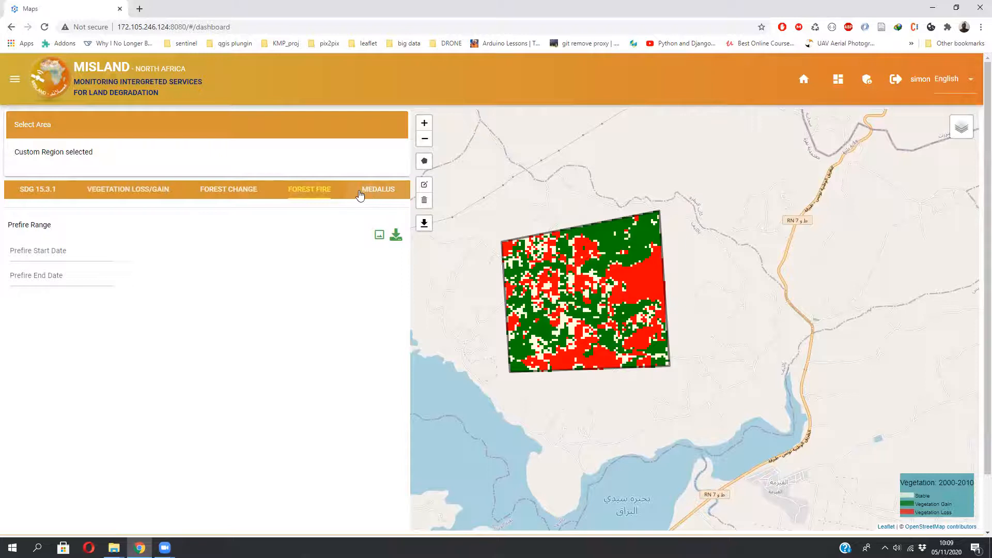
pyautogui.click(106, 185)
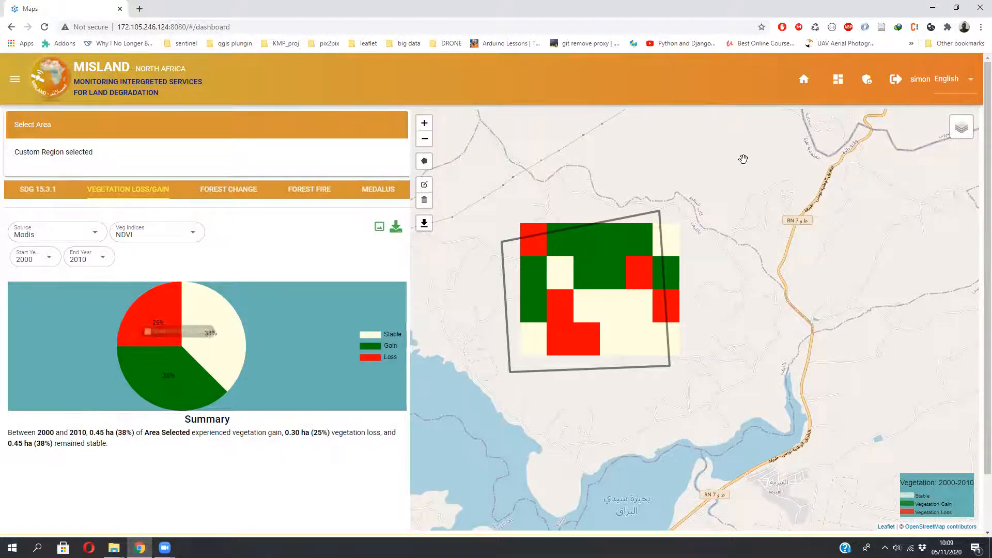
# - Switch the dashboard interface language from English to Français
pyautogui.click(970, 81)
pyautogui.click(963, 130)
pyautogui.moveTo(962, 133)
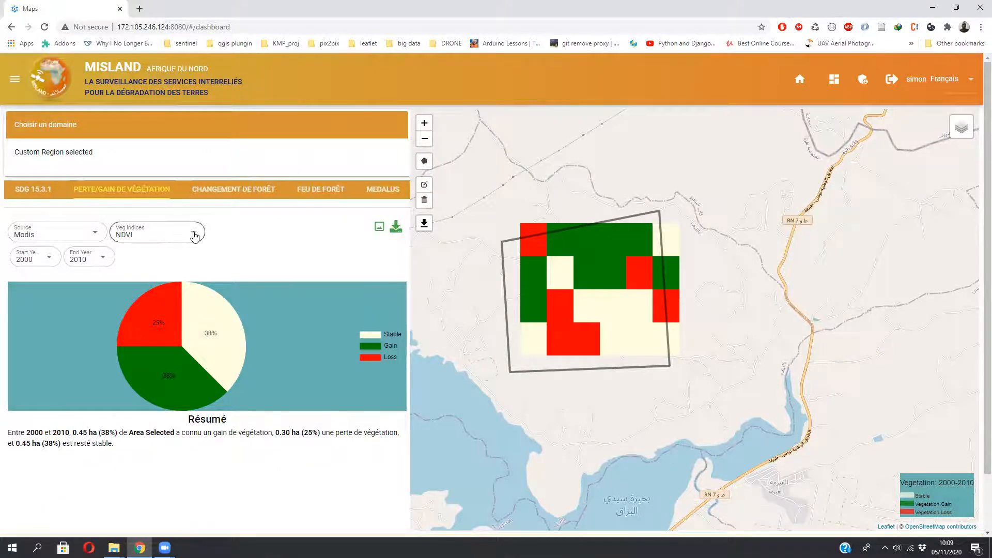
# - Set the vegetation loss/gain end year to 2009 for the Modis NDVI analysis
pyautogui.click(98, 262)
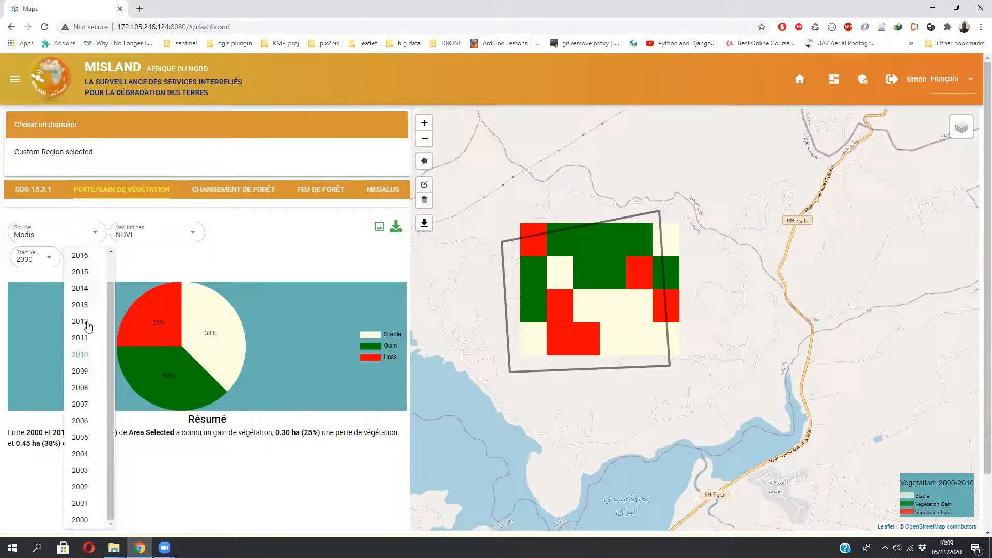
pyautogui.click(87, 370)
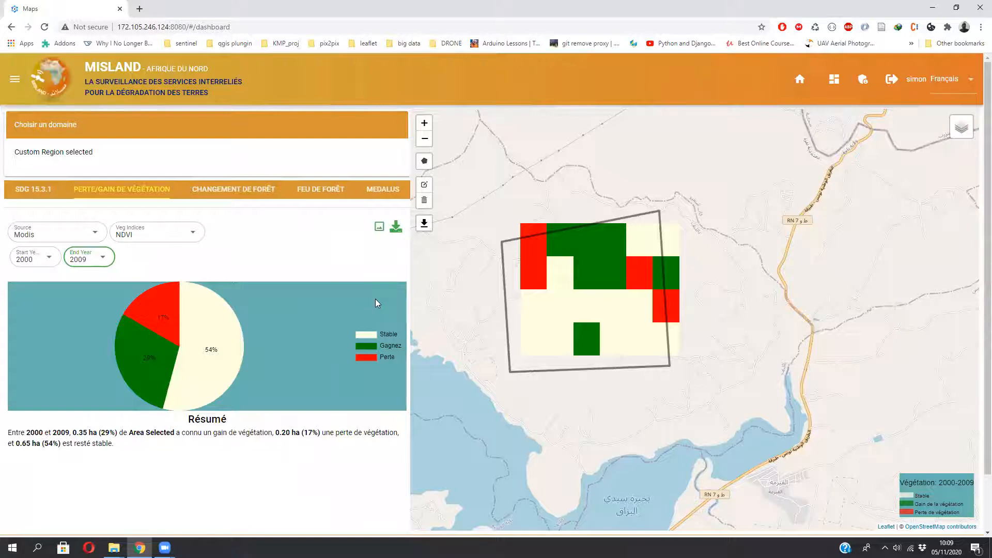
pyautogui.scroll(-1, 976, 399)
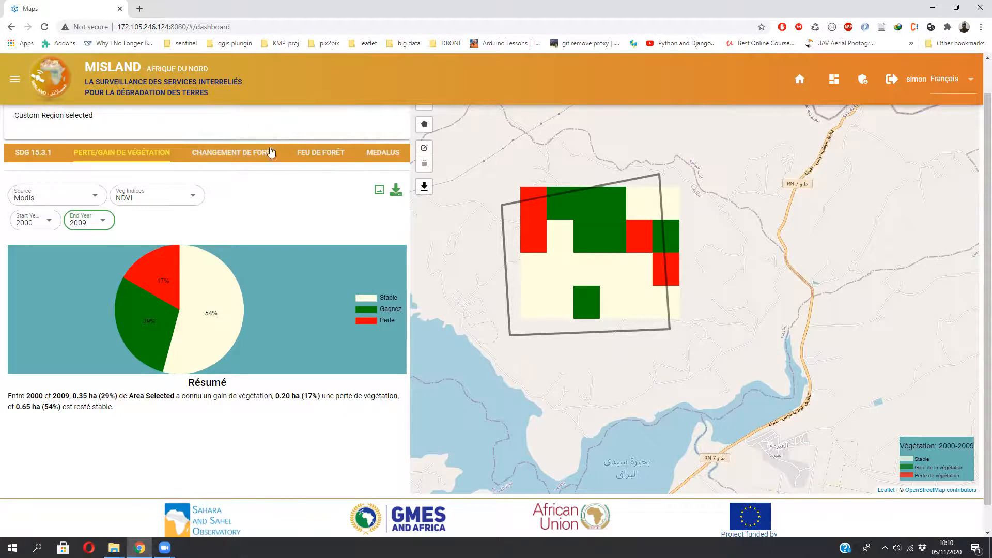
pyautogui.moveTo(975, 200); pyautogui.dragTo(976, 168)
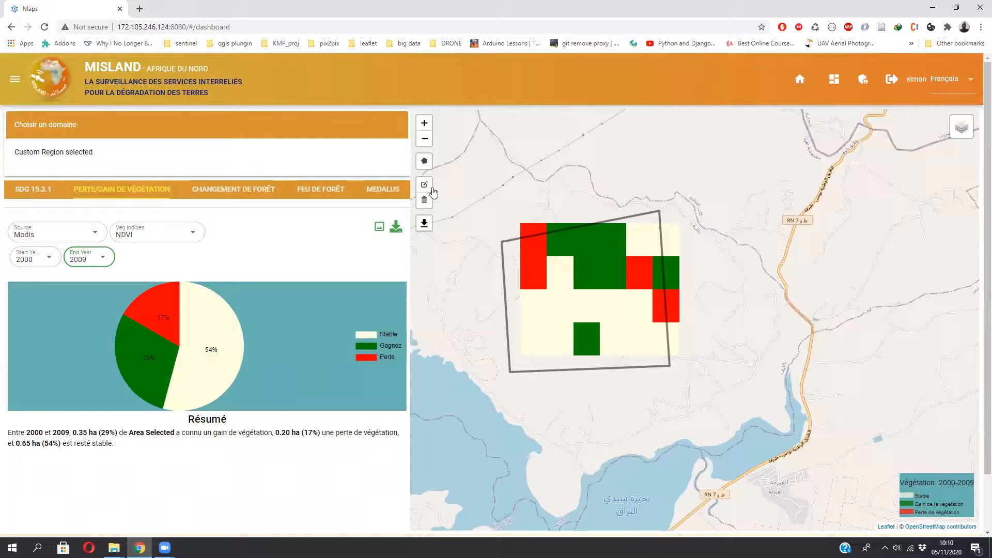
# - Open the SDG 15.3.1 tab to examine the 2018 land cover map and pie chart for the custom region
pyautogui.click(35, 191)
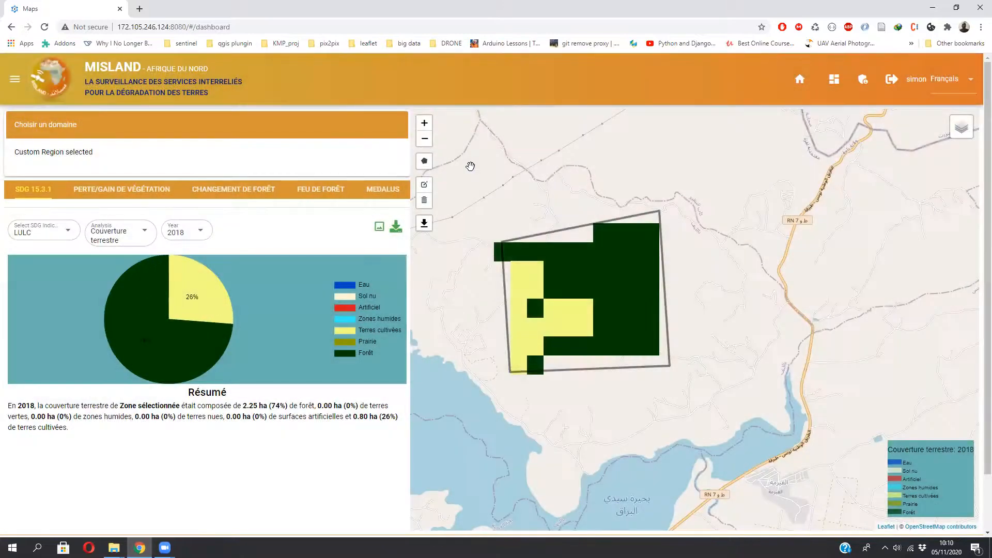
pyautogui.scroll(-1, 549, 287)
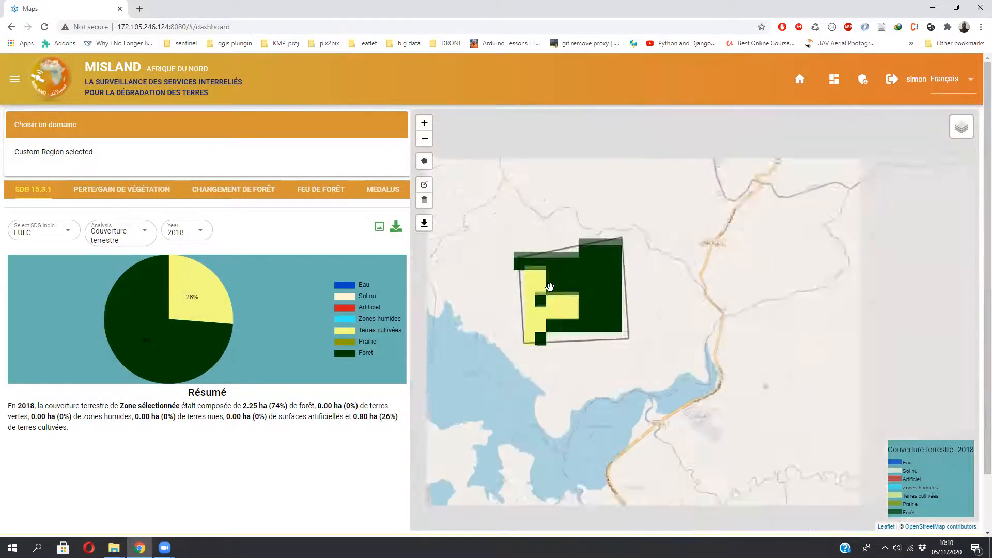